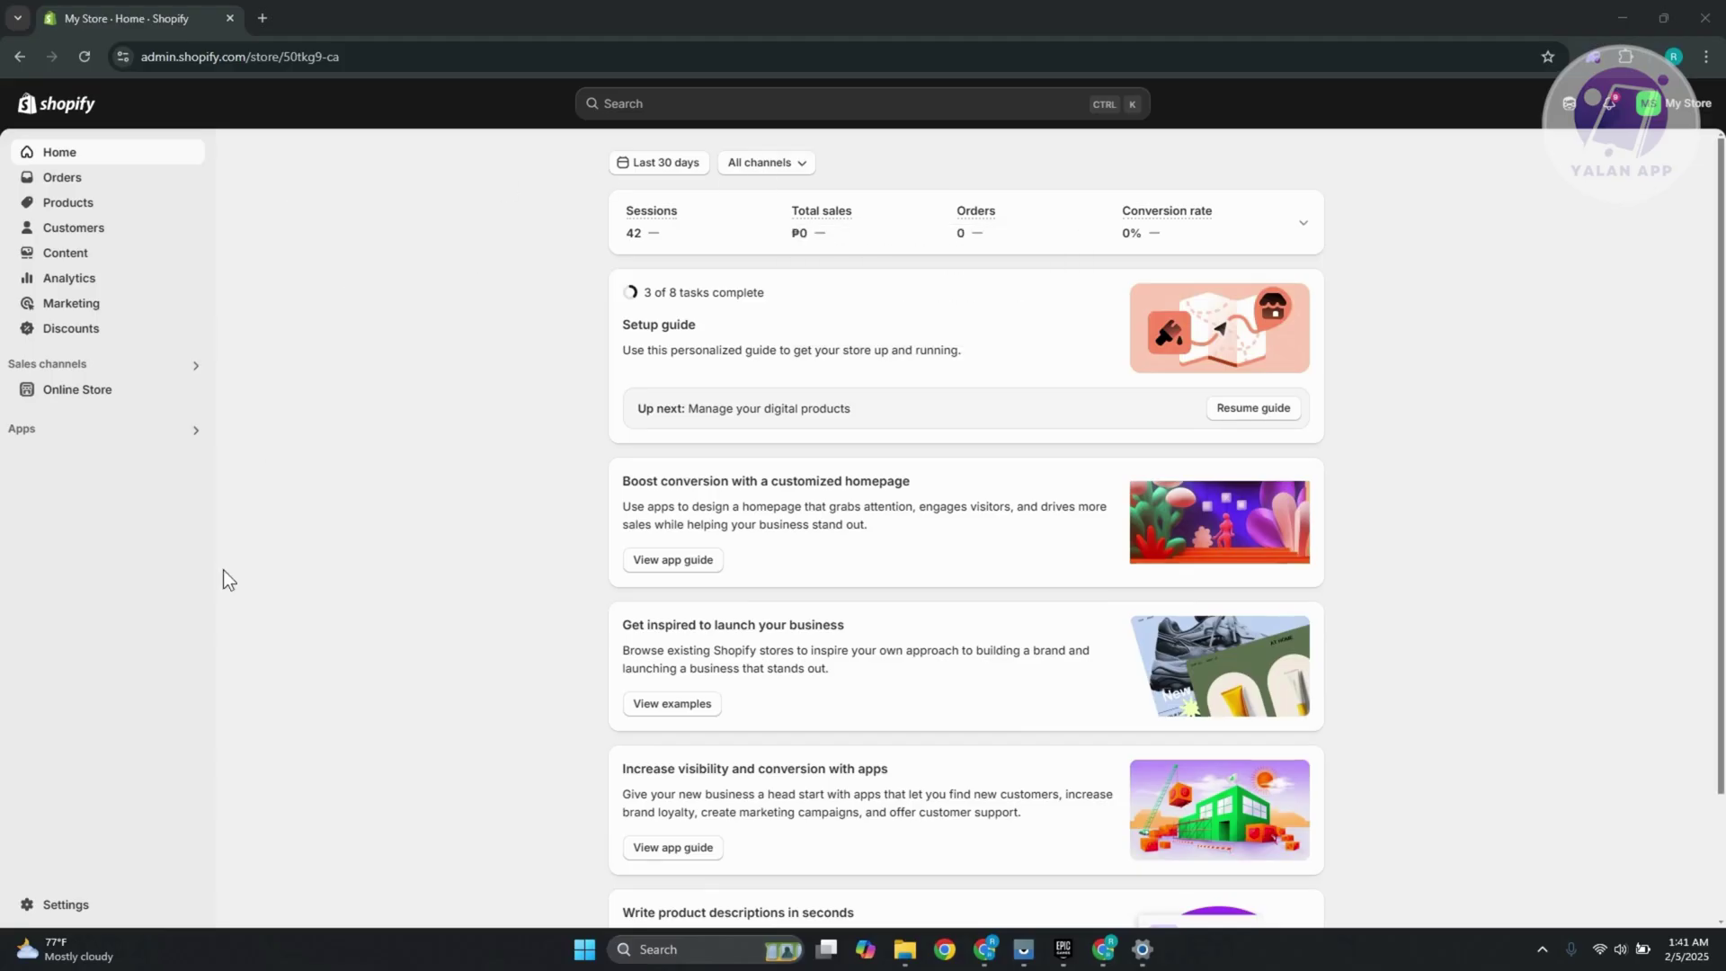
- Reach Settings > Apps and sales channels and launch the Shopify App Store in a new tab
click(71, 904)
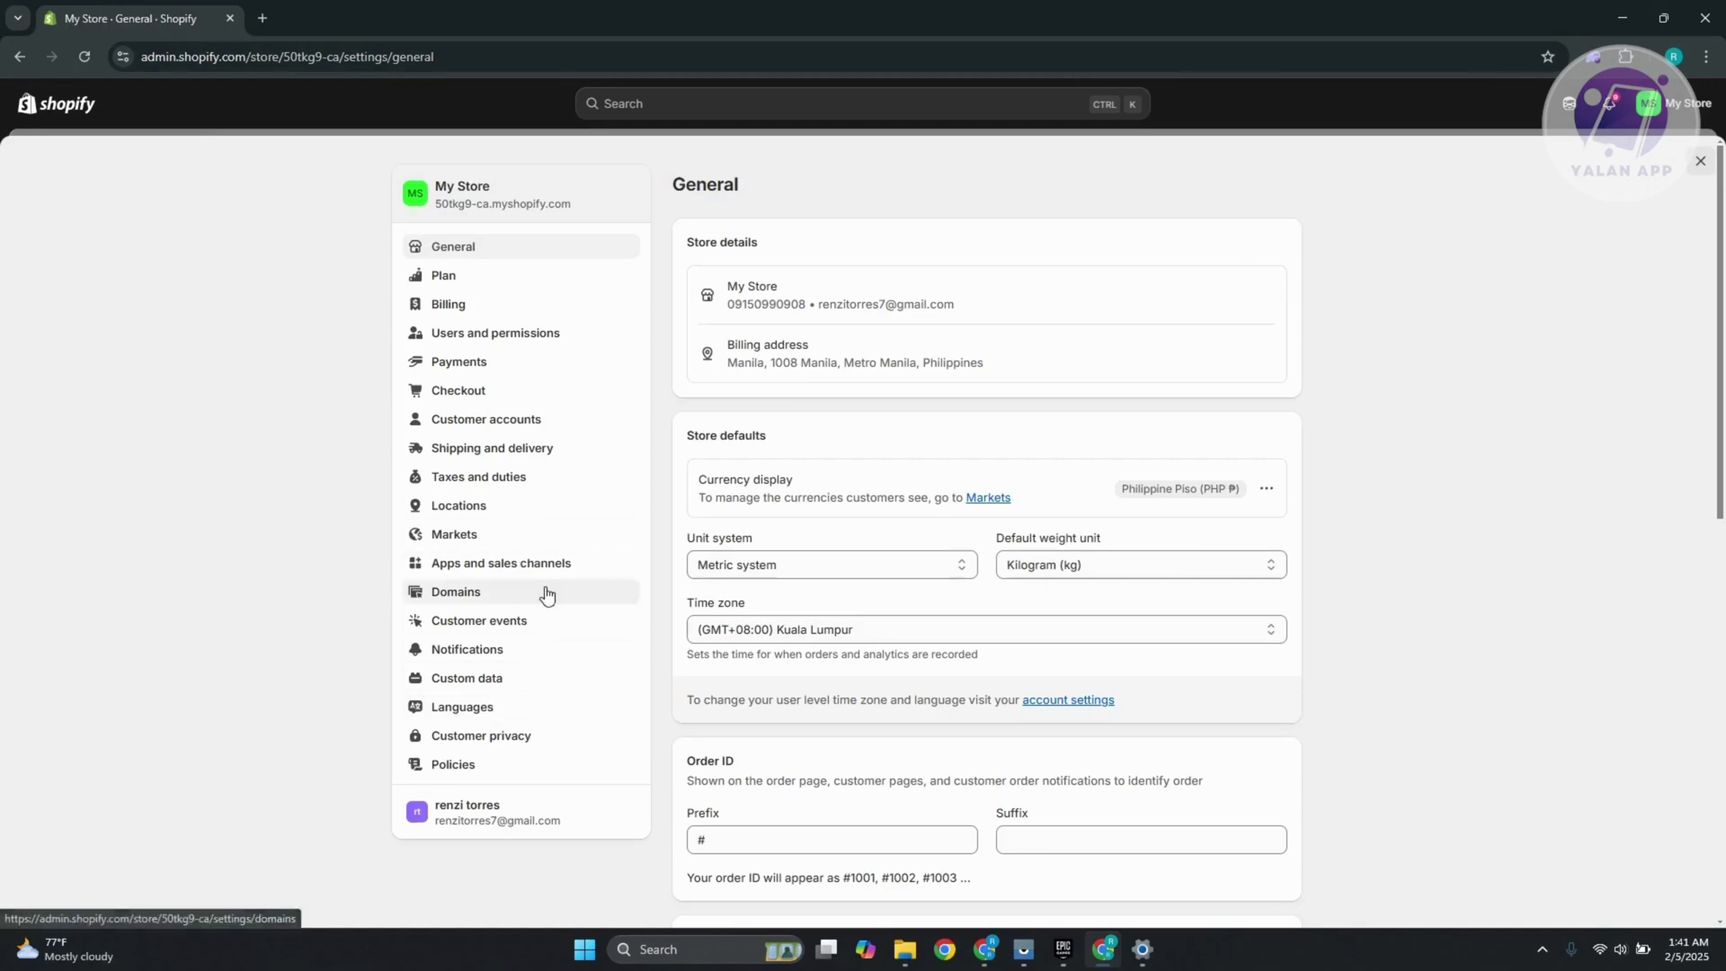
click(539, 570)
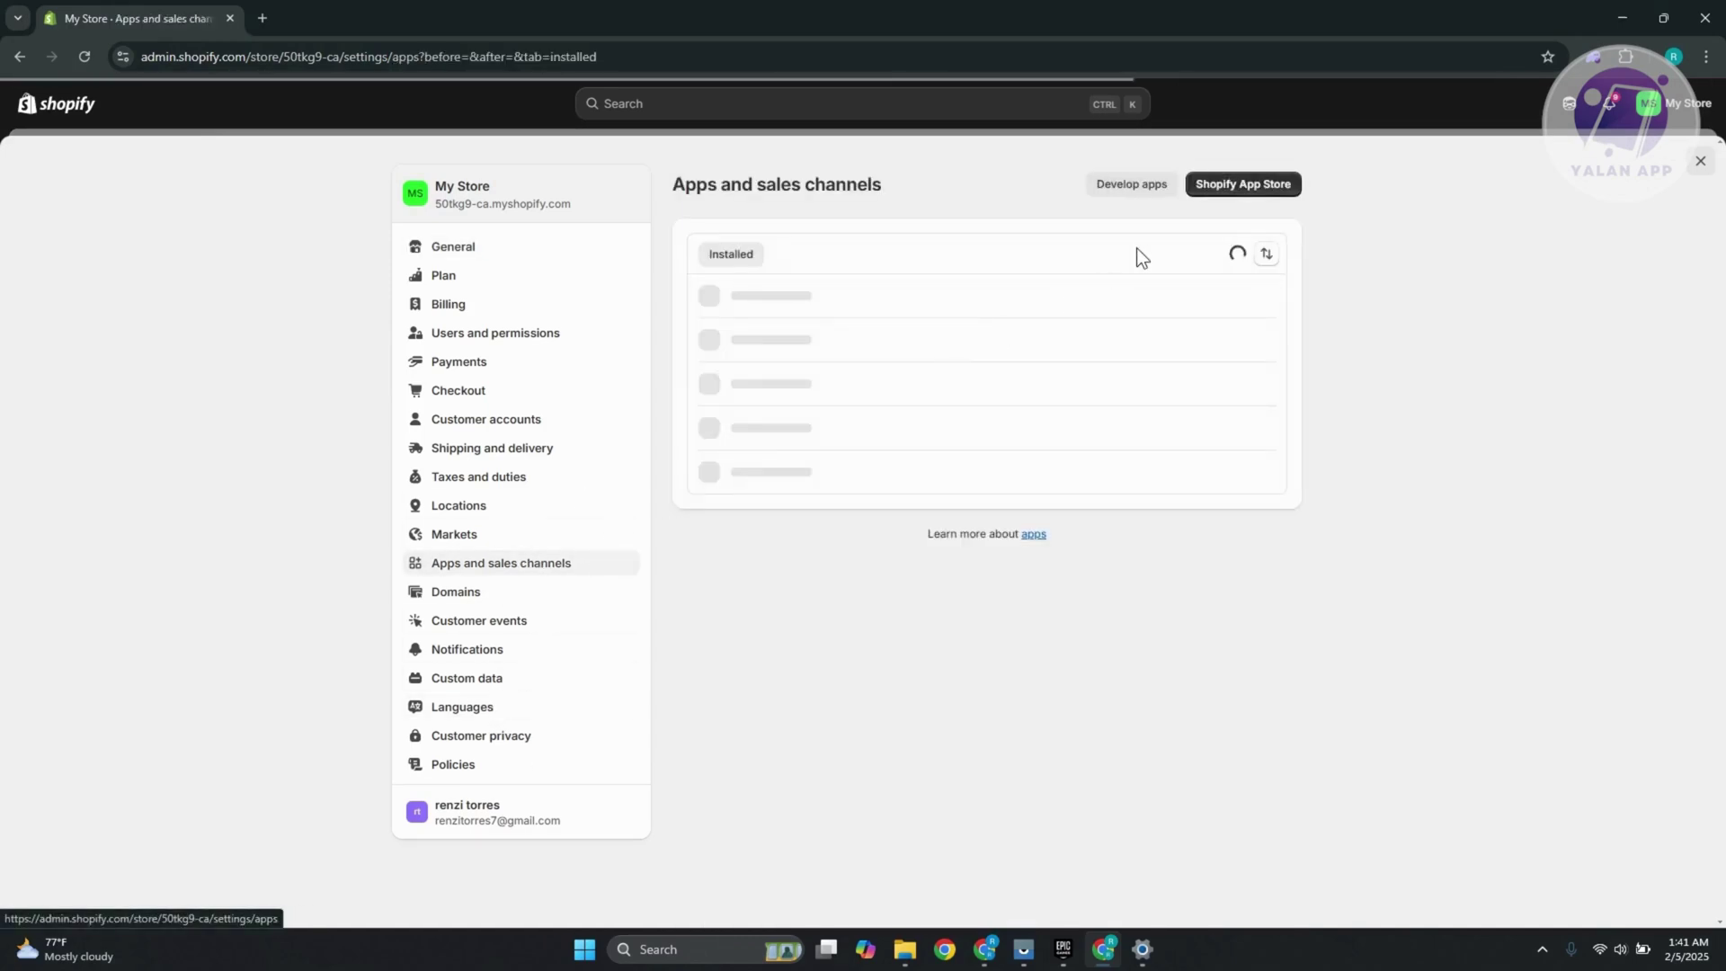
click(1268, 189)
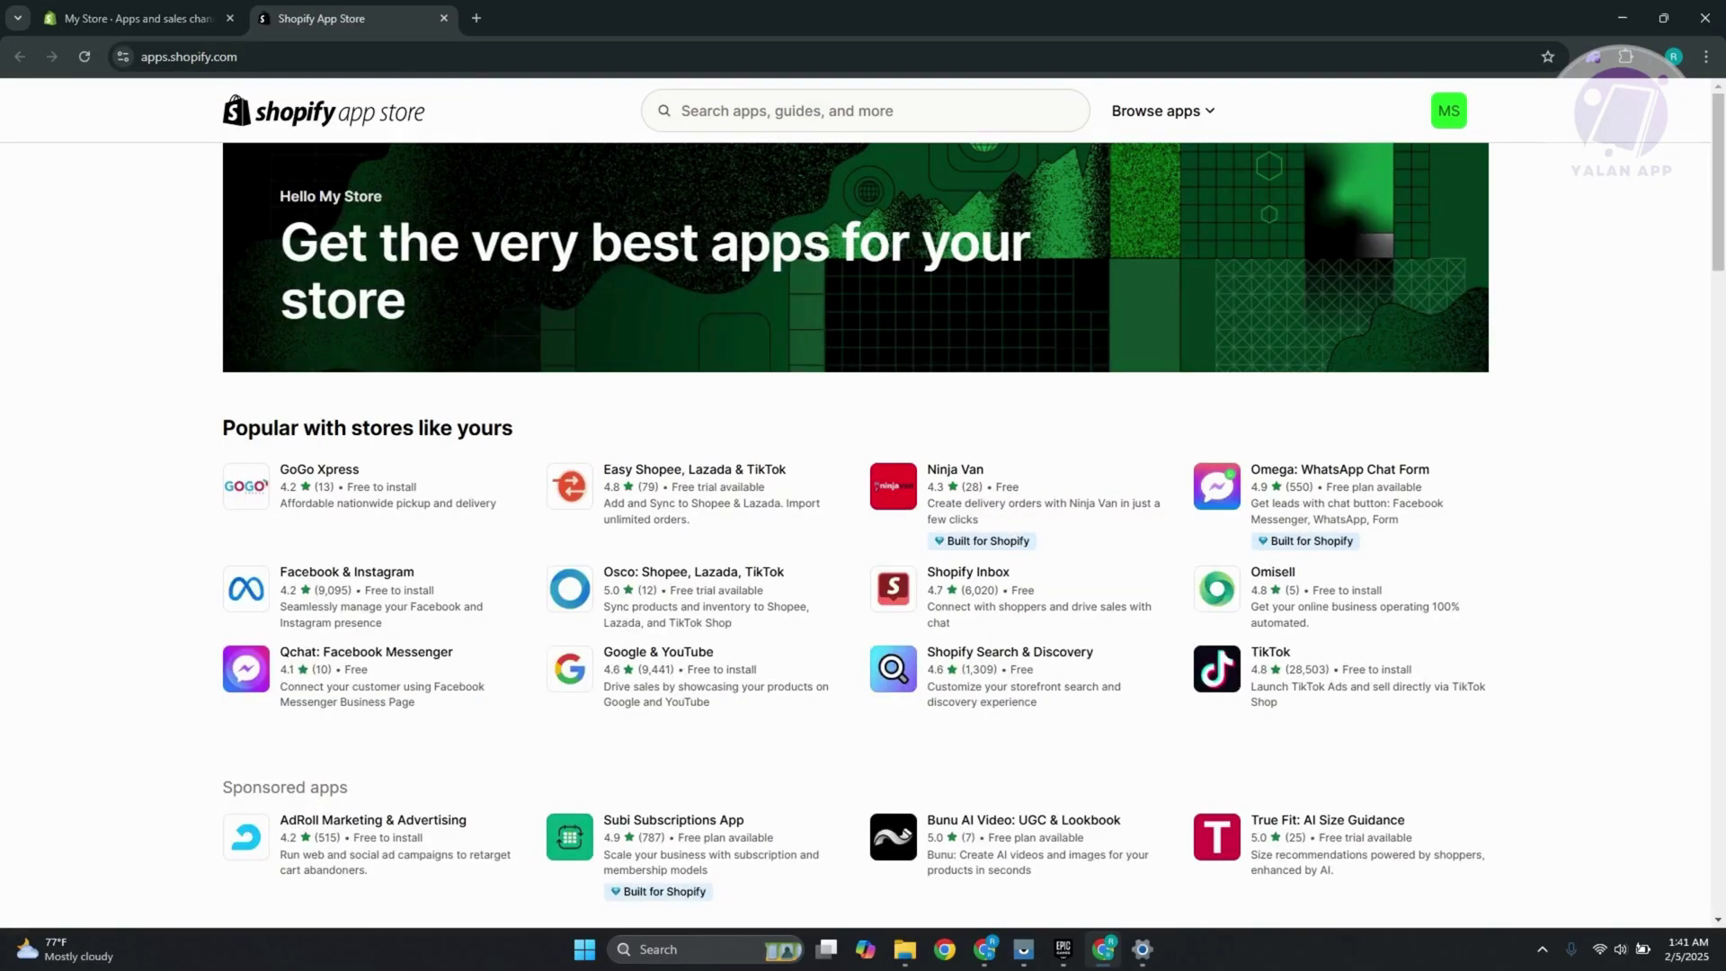
- Search the App Store for 'OTP', refine to 'OTP LOGIN', and reach the Lucent - OTP Login & Notify page
click(771, 114)
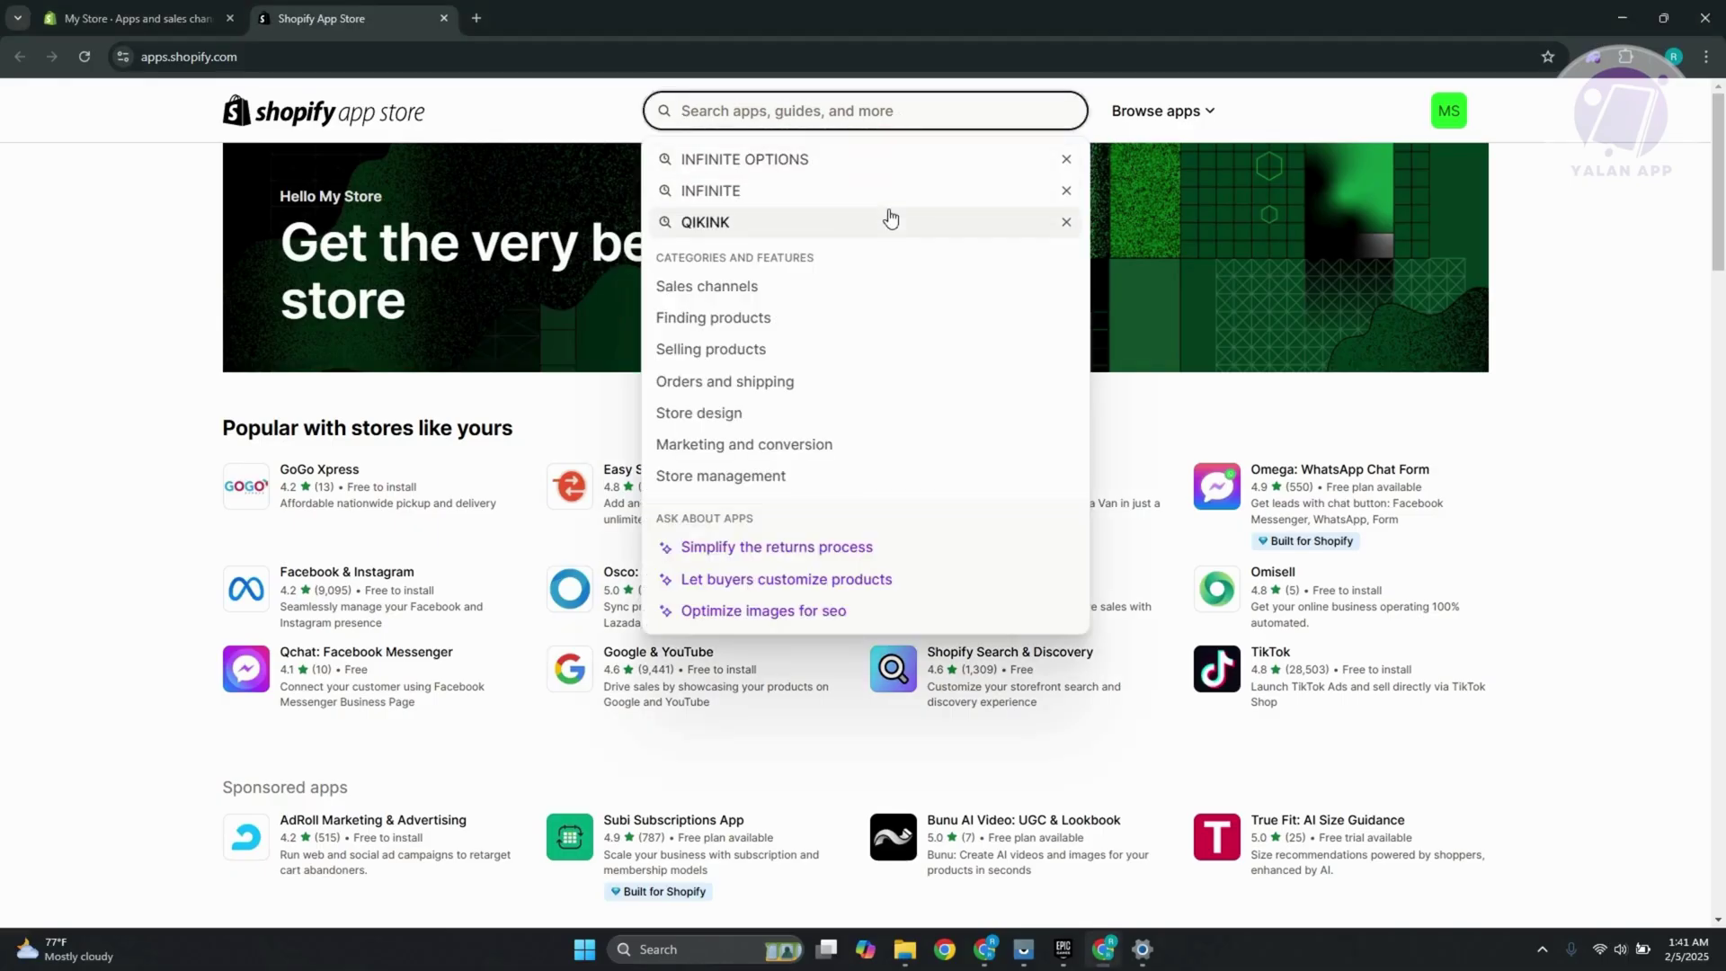
text(OTP)
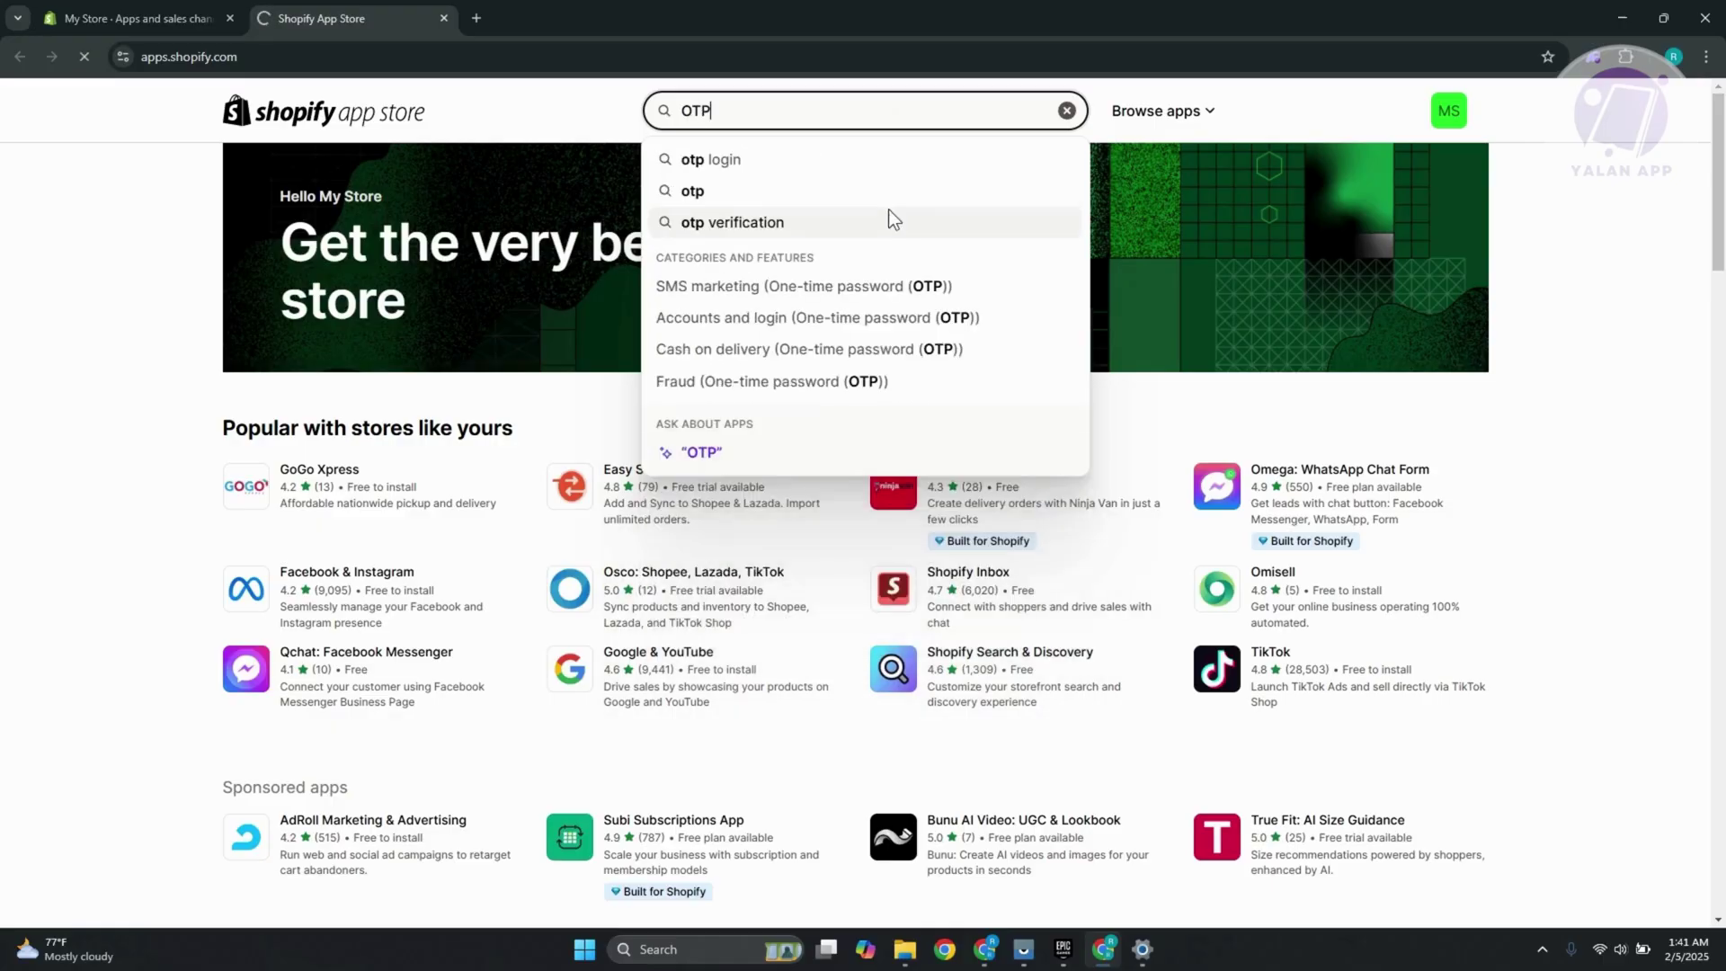
key(Return)
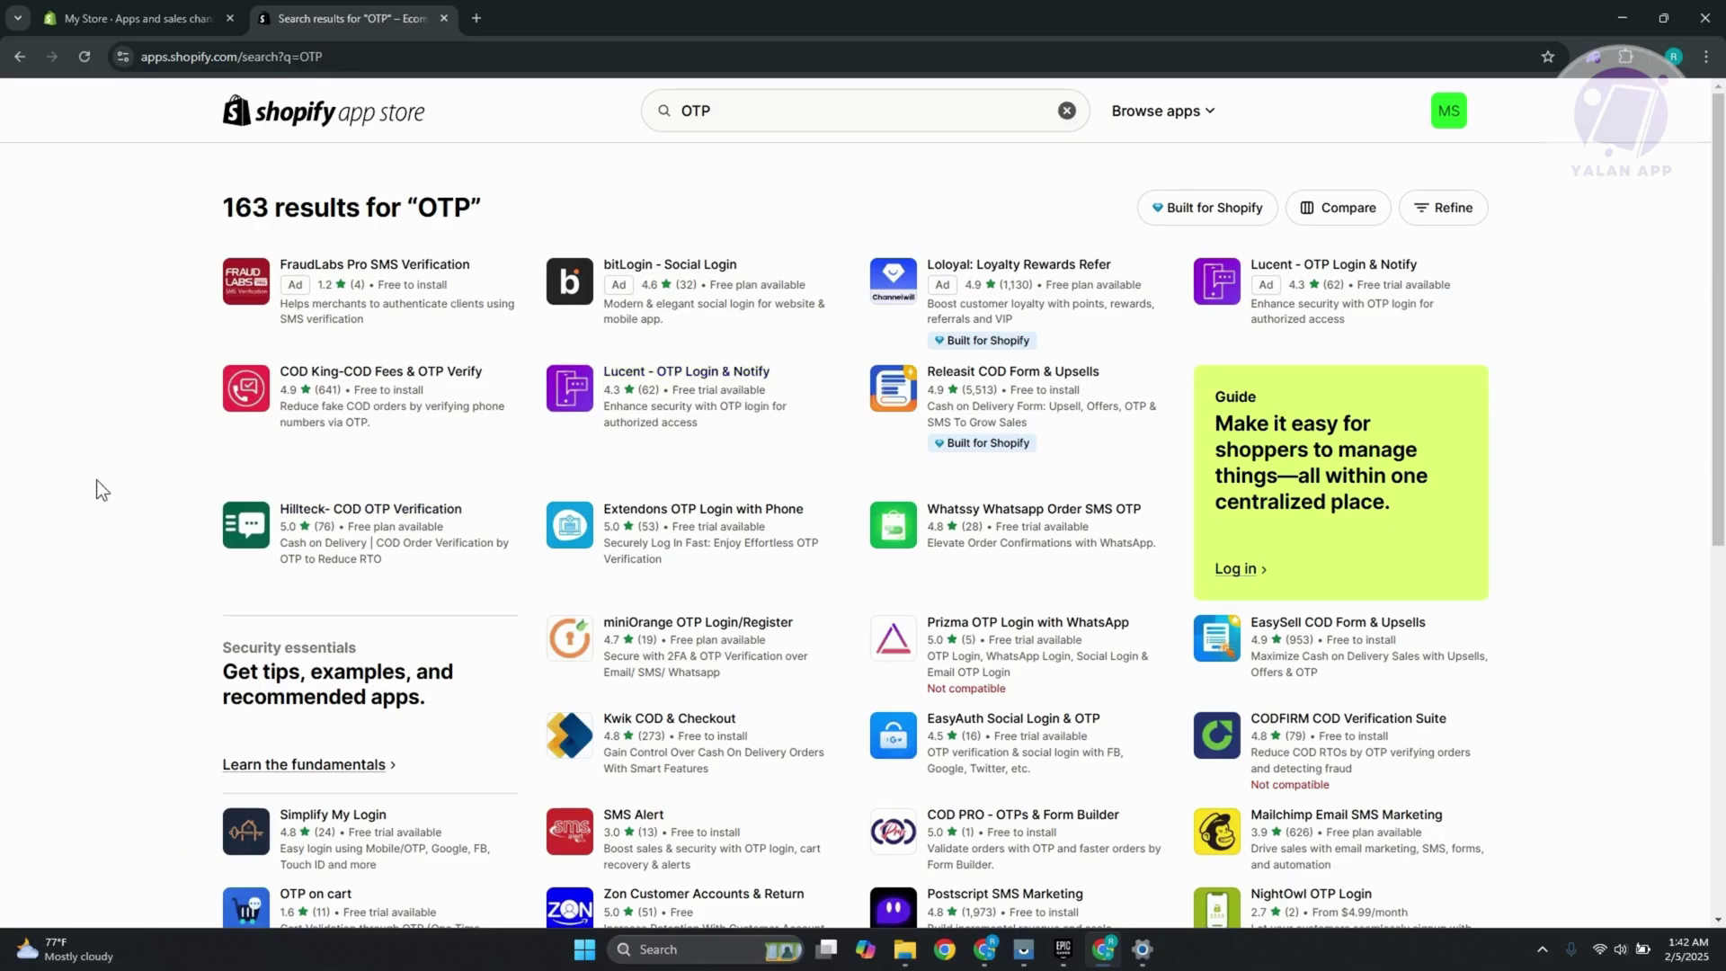
text( LOGIN)
key(Return)
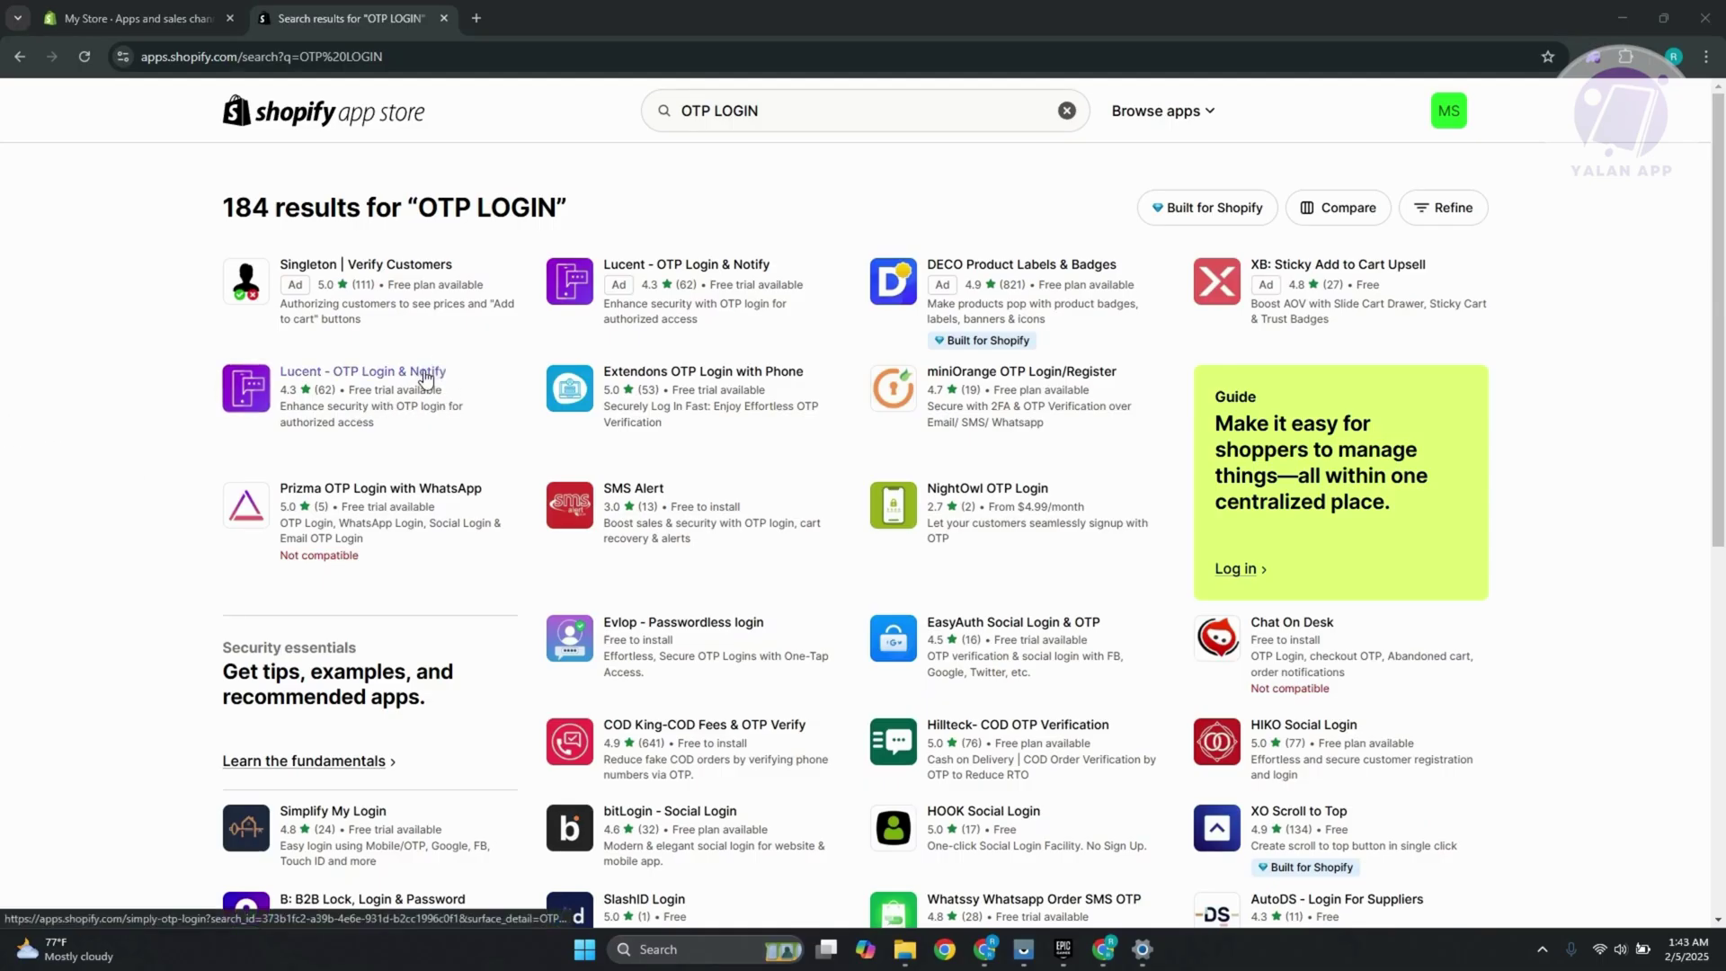
click(396, 387)
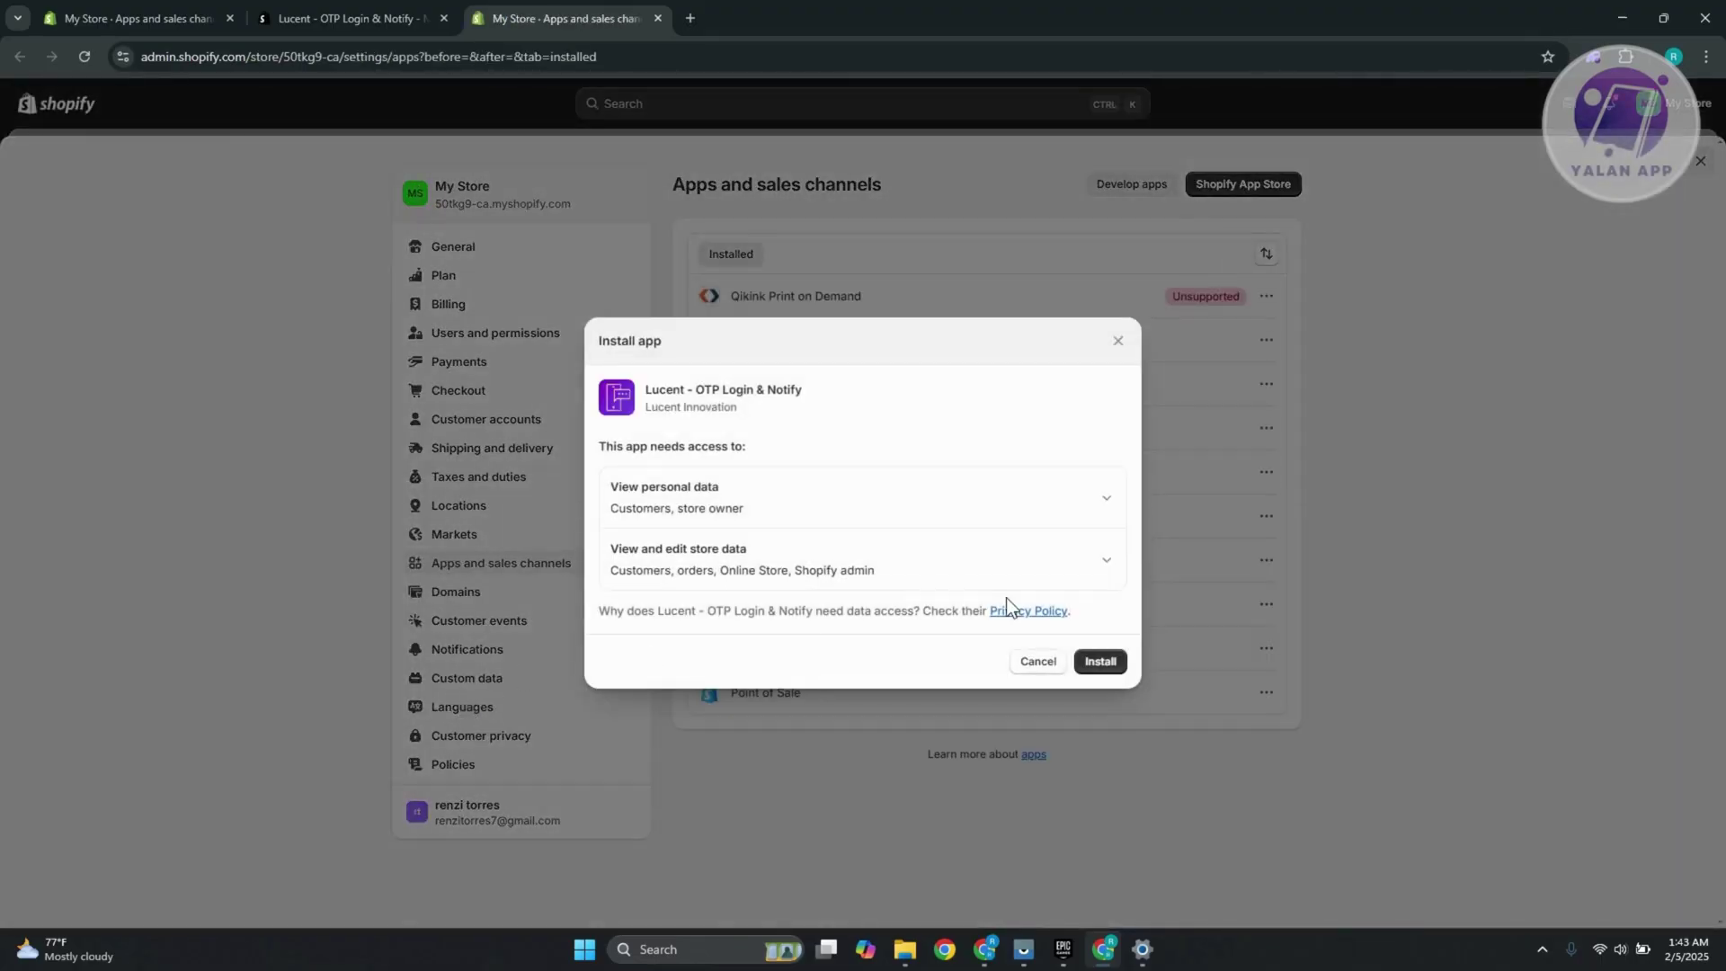
- Install Lucent - OTP Login & Notify with the requested permissions so its Introduction Tour loads
click(1104, 665)
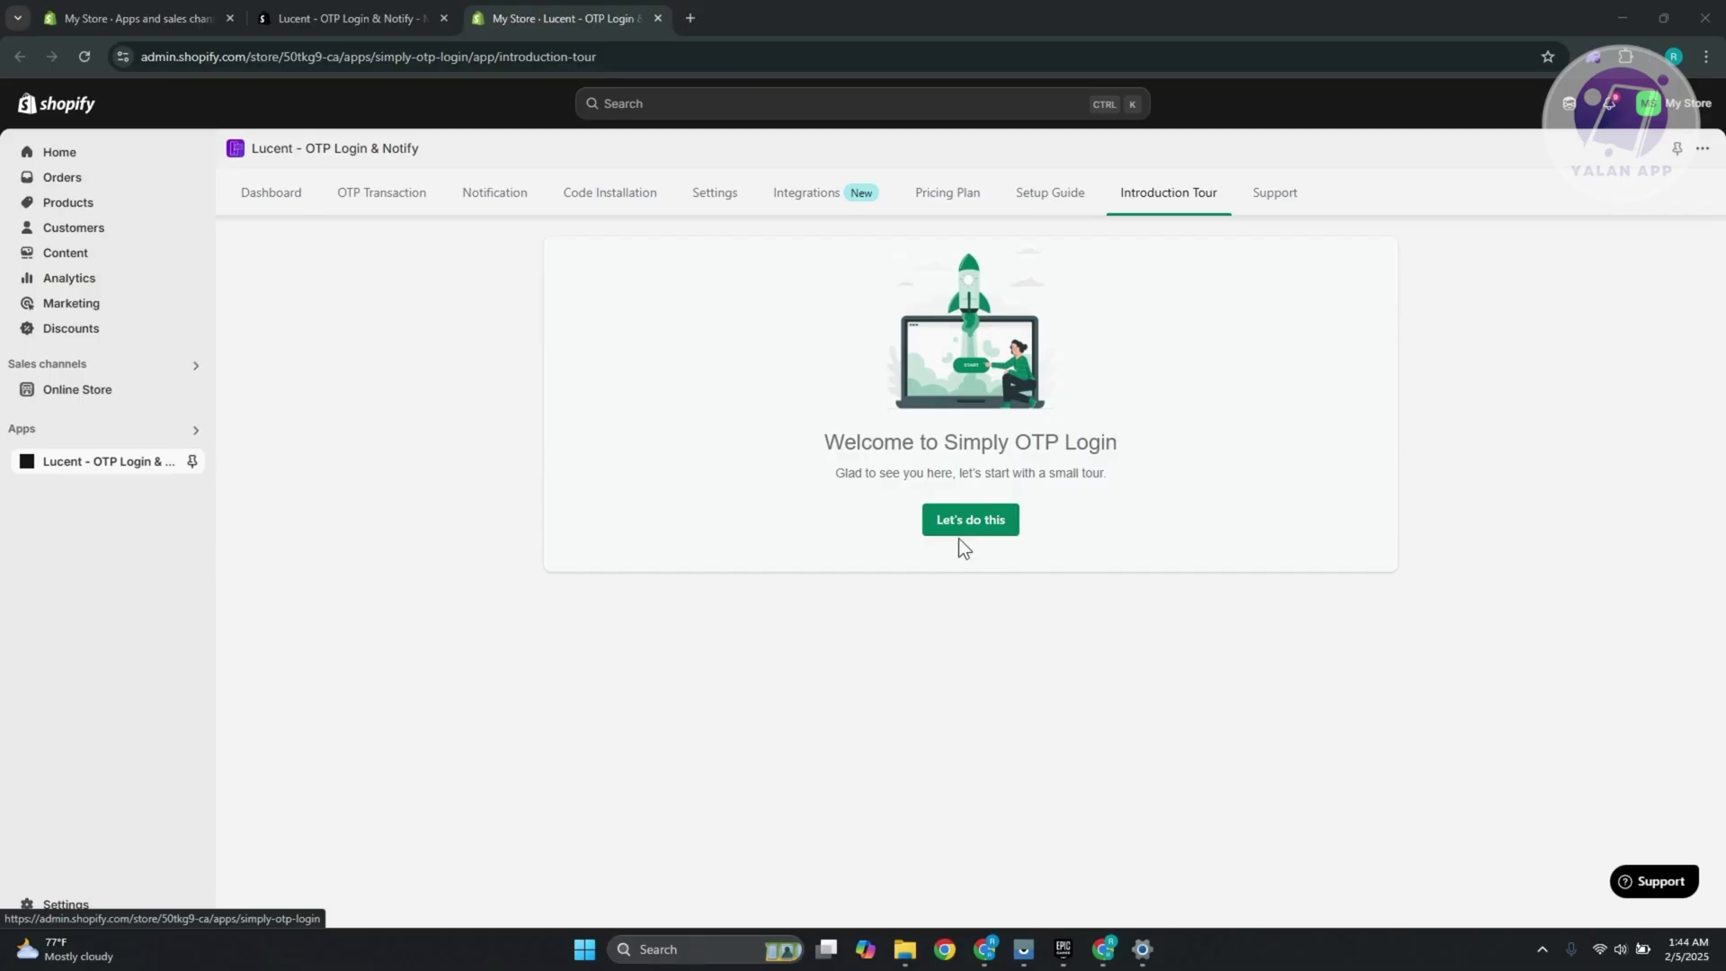
- Start the introduction tour via Let's do this and begin the Dashboard walkthrough
click(985, 521)
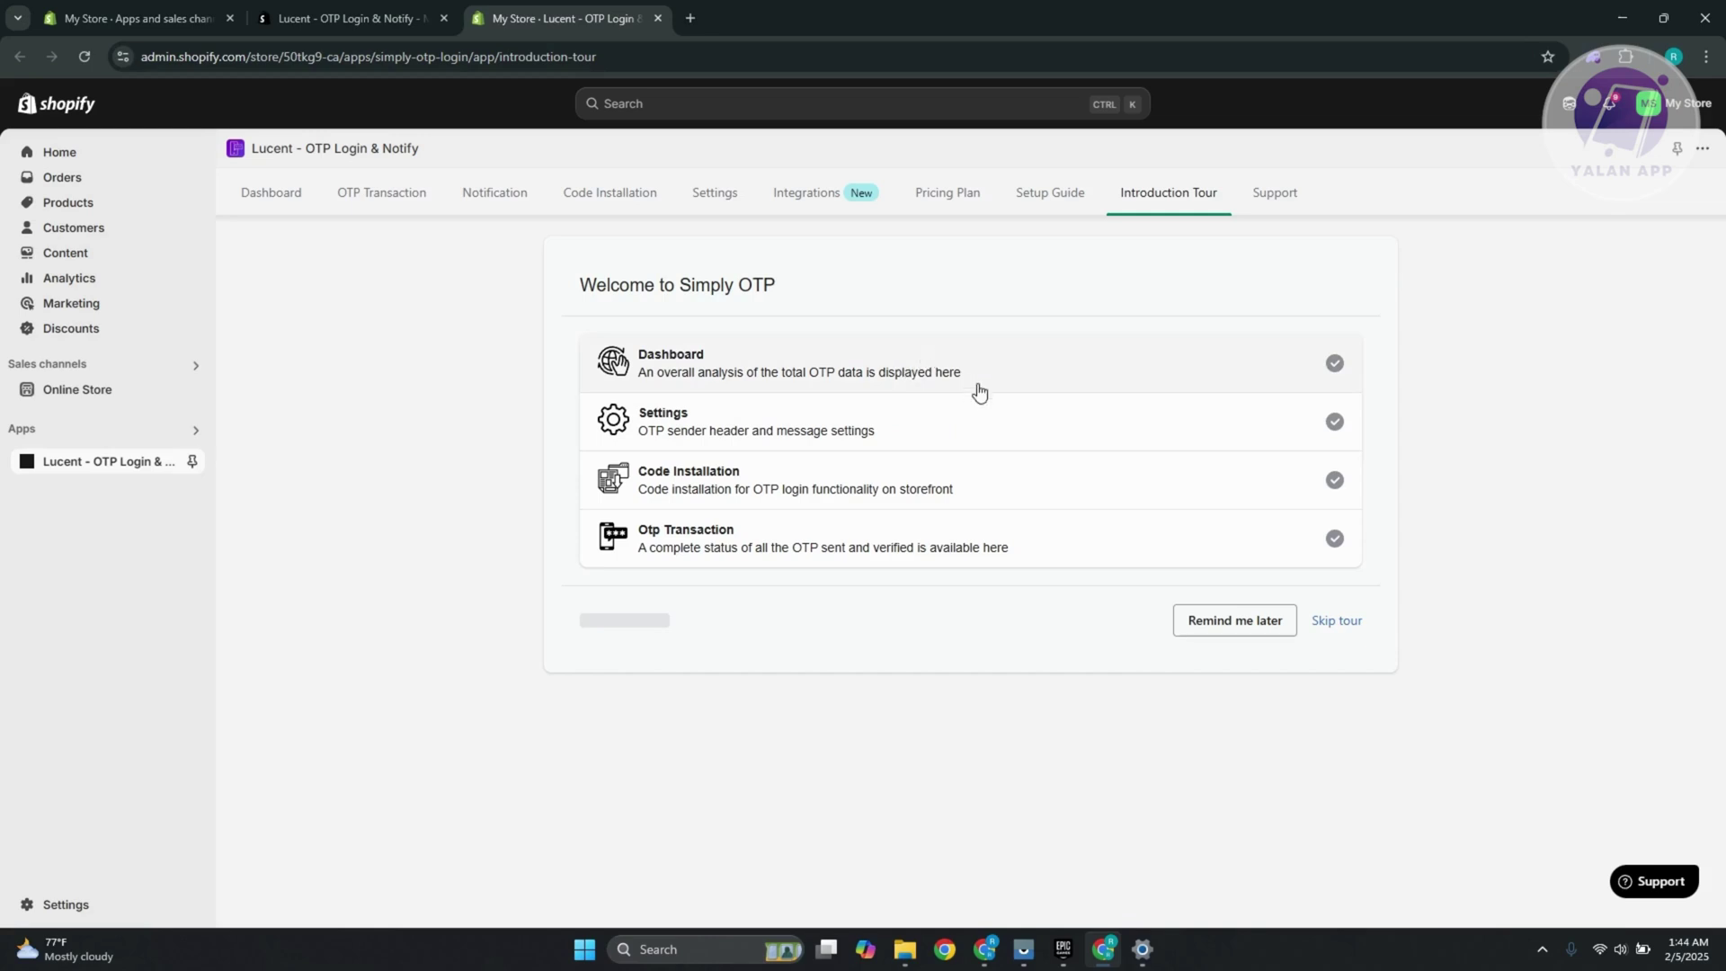
click(868, 370)
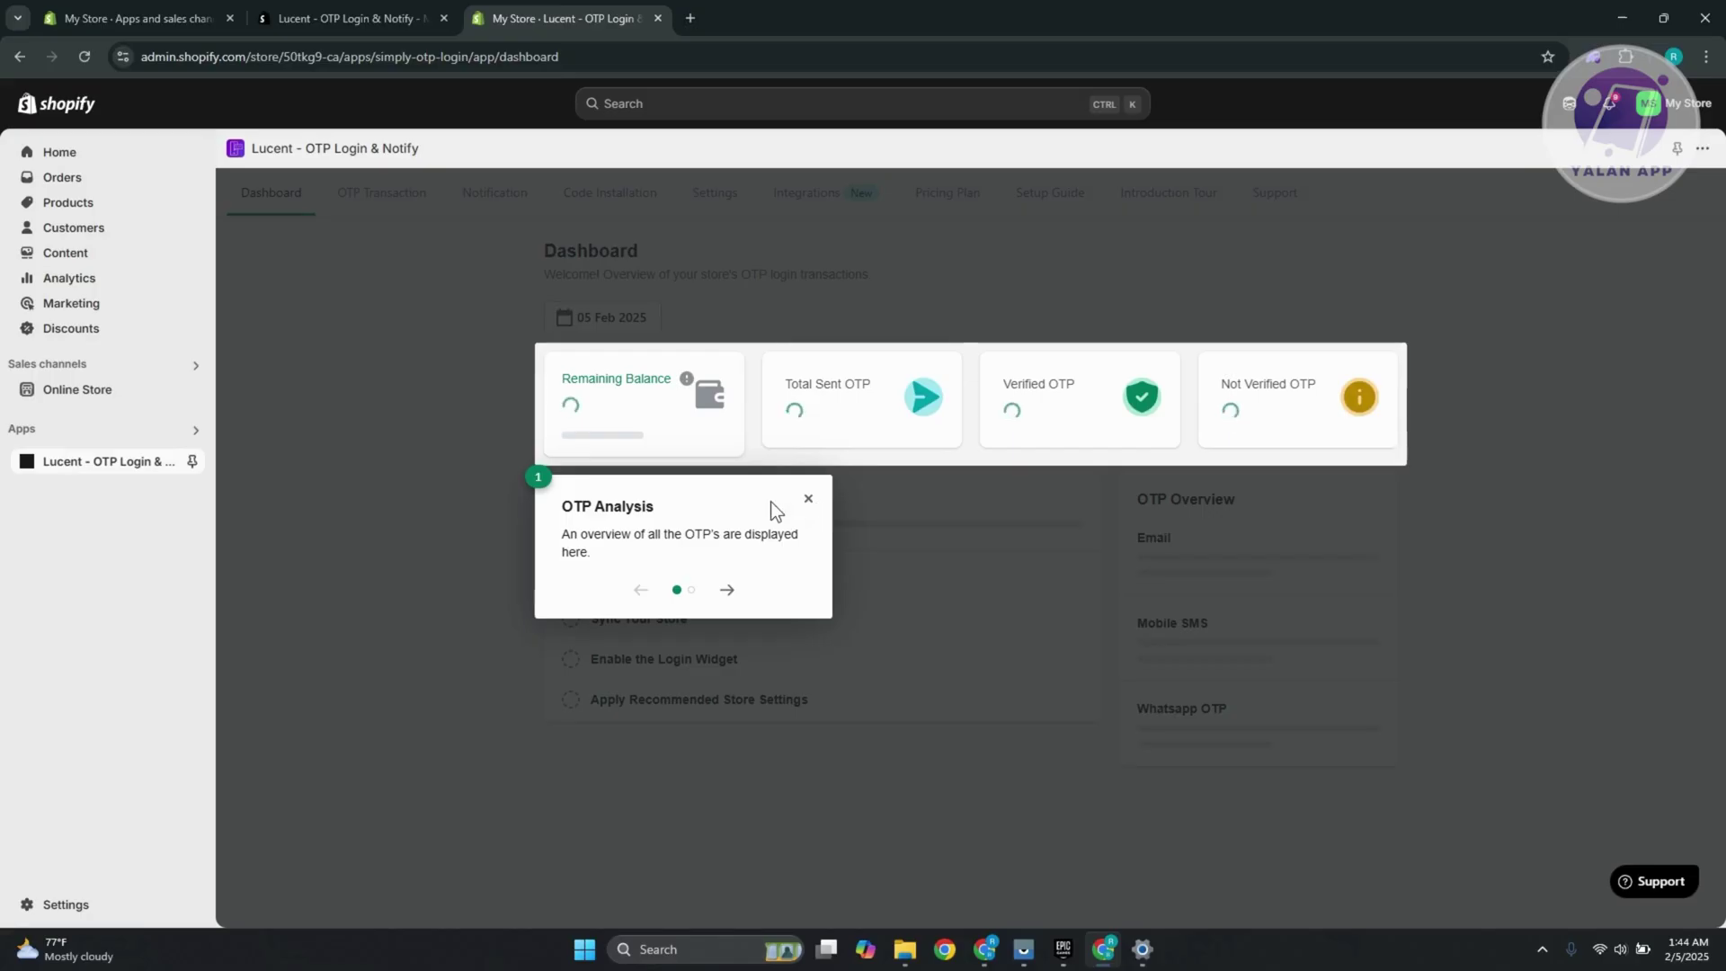
- Finish the remaining Dashboard tour popups so Dashboard is checked off
click(726, 589)
click(1014, 592)
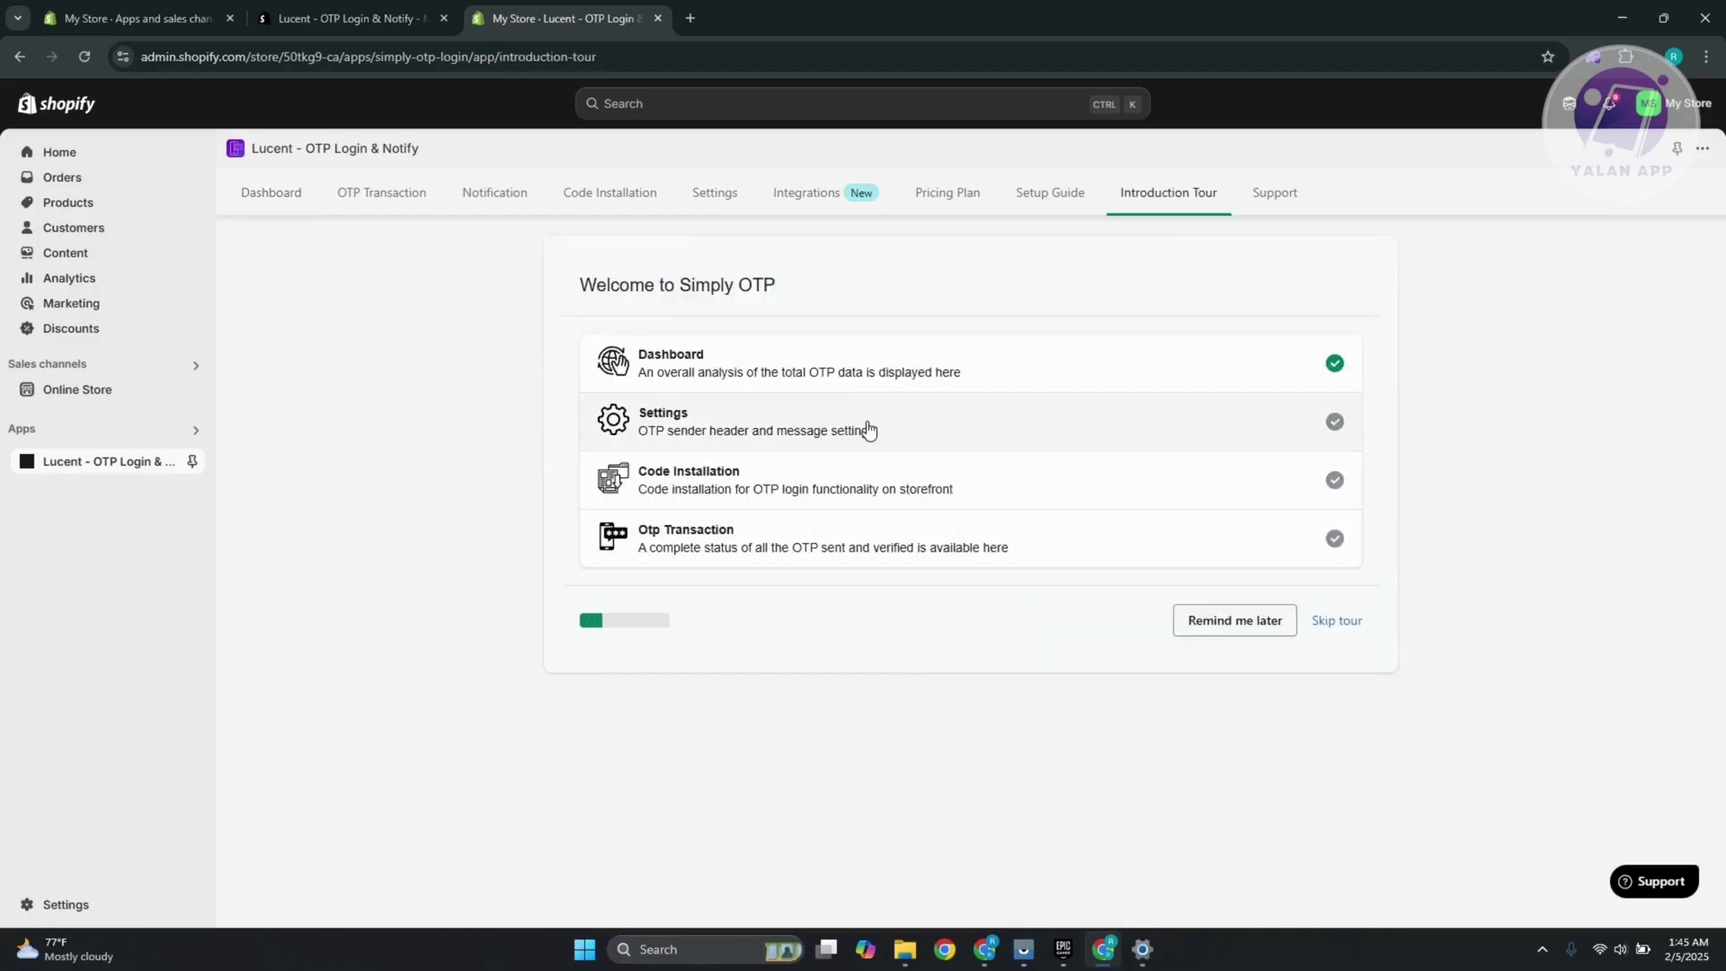
- Step through the Settings tour (email template, Multipass, Firebase, custom fields, OTP widget) until it is checked off
click(929, 440)
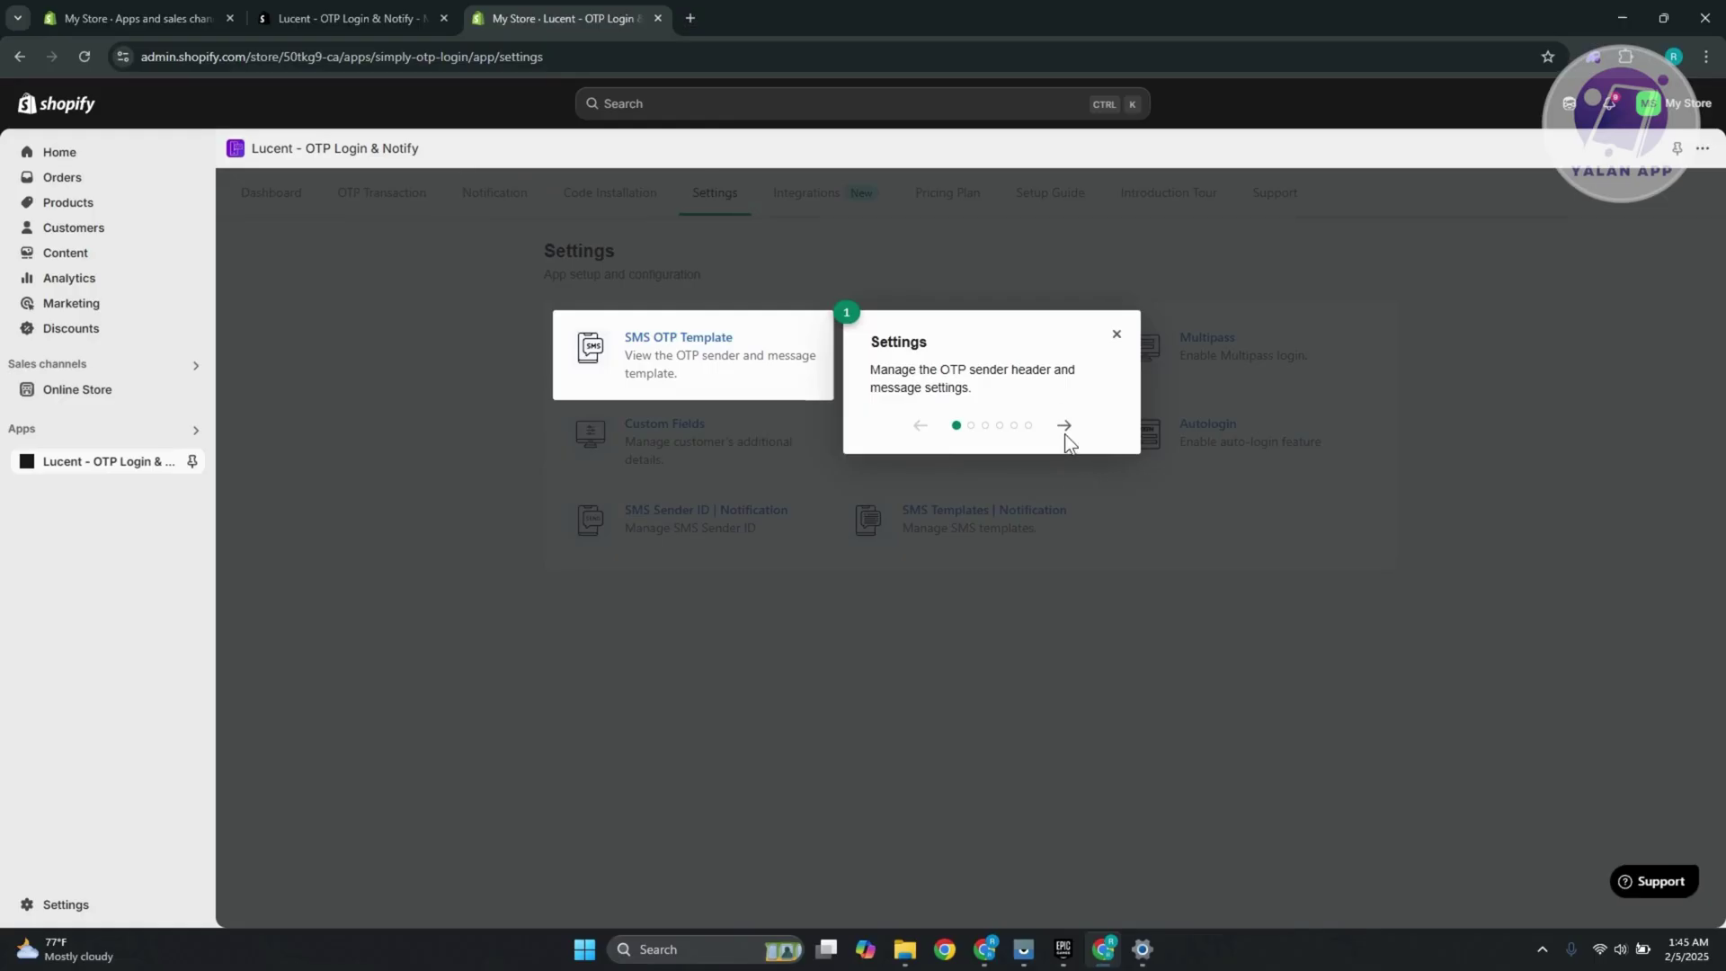
click(1064, 428)
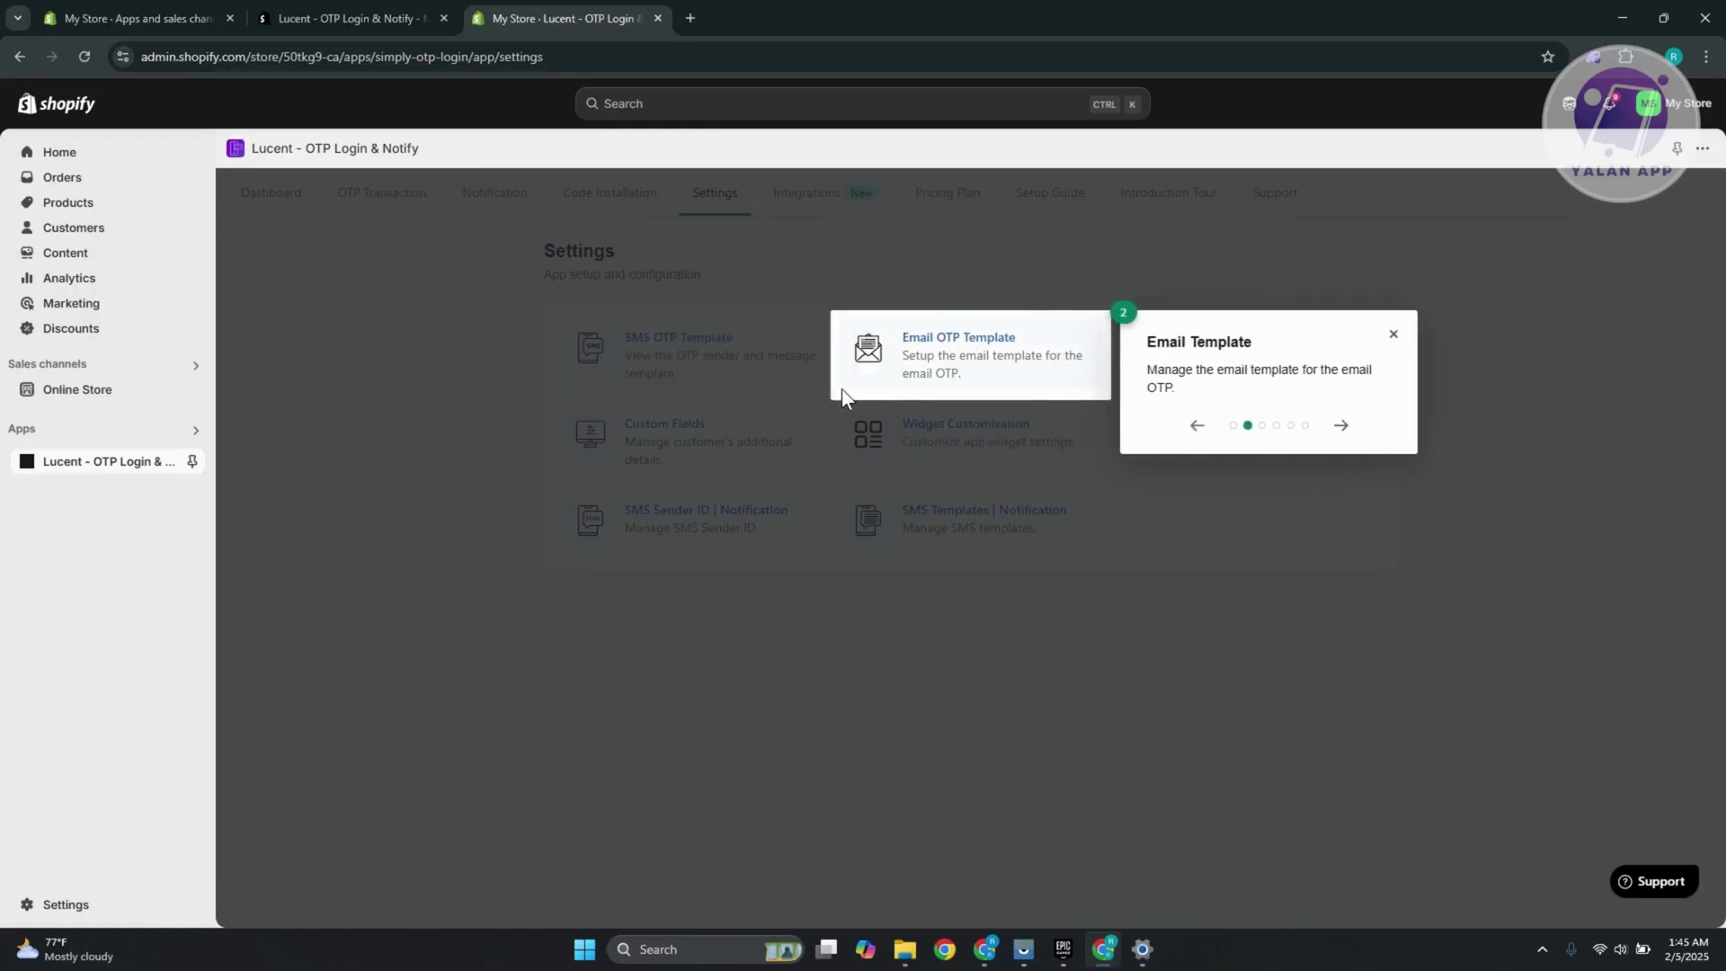
click(1341, 426)
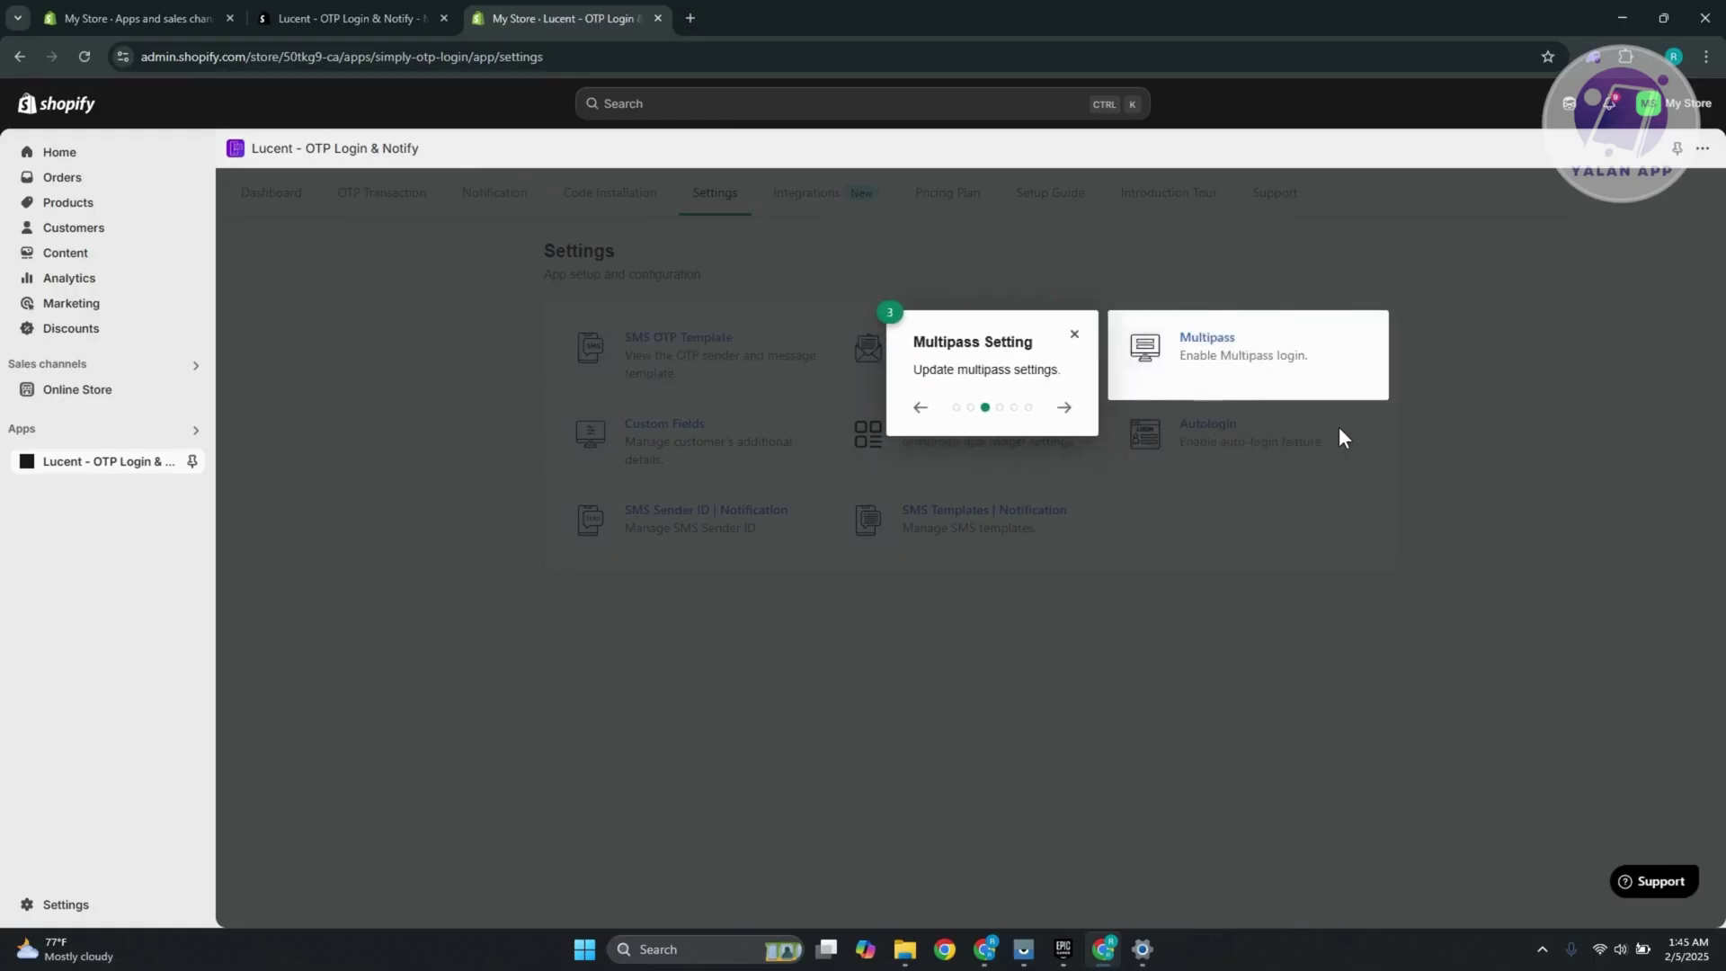
click(1068, 416)
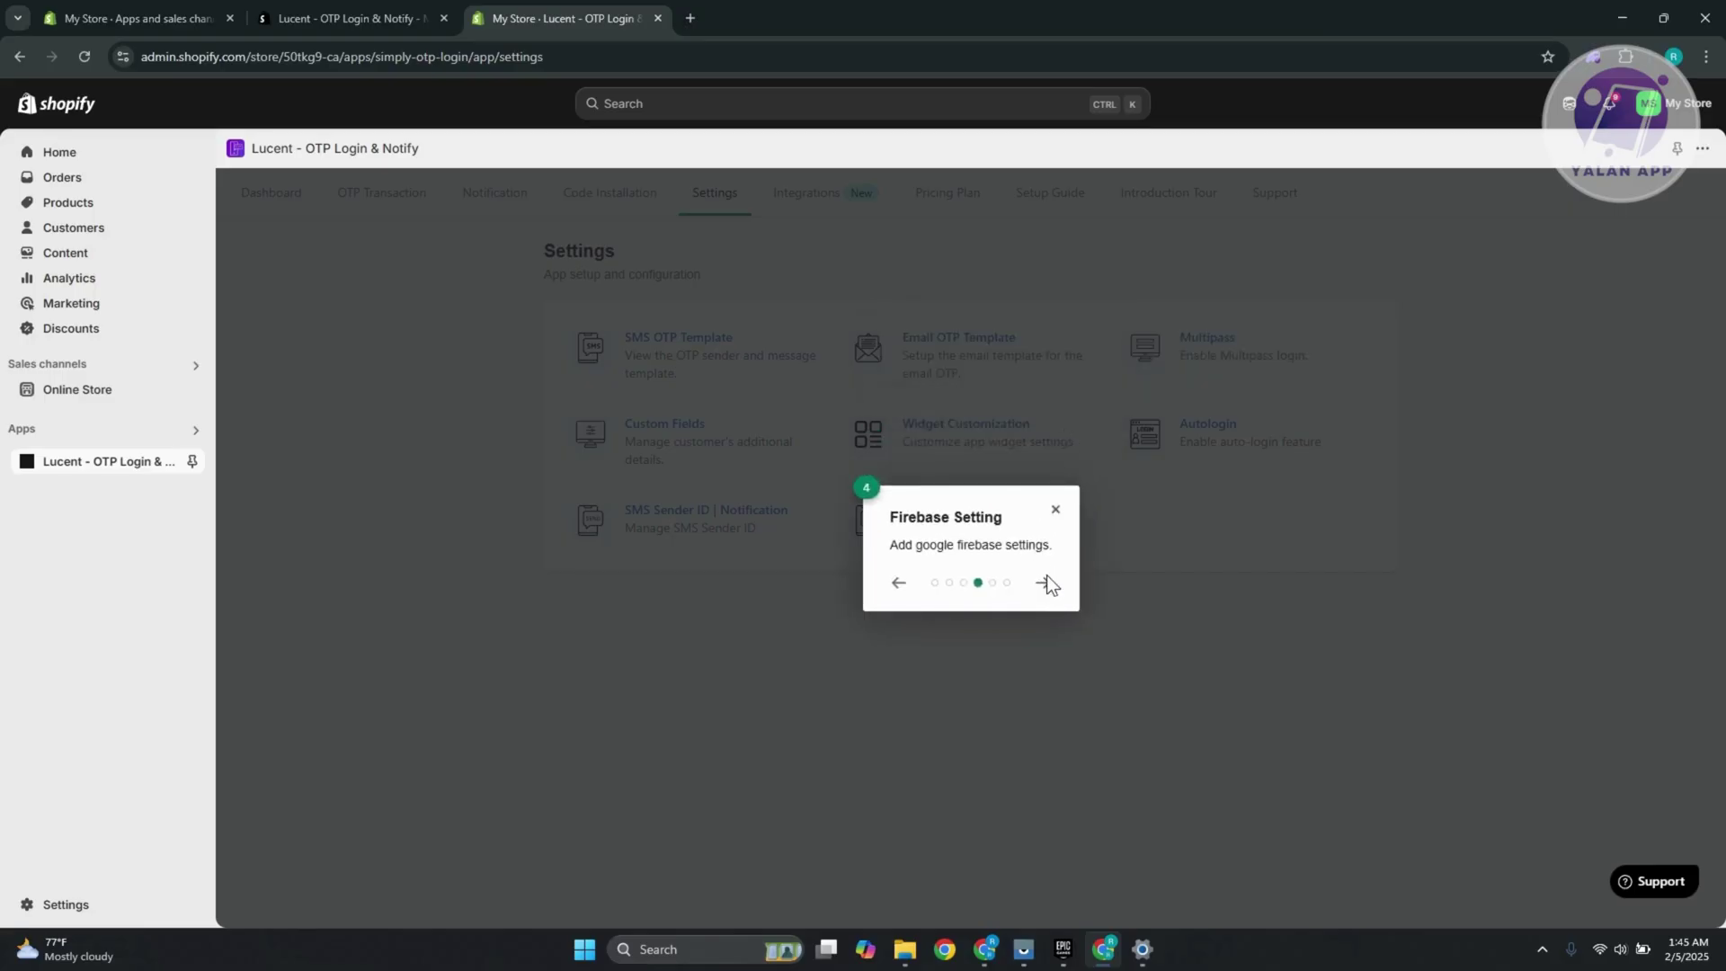
click(1045, 584)
click(1024, 496)
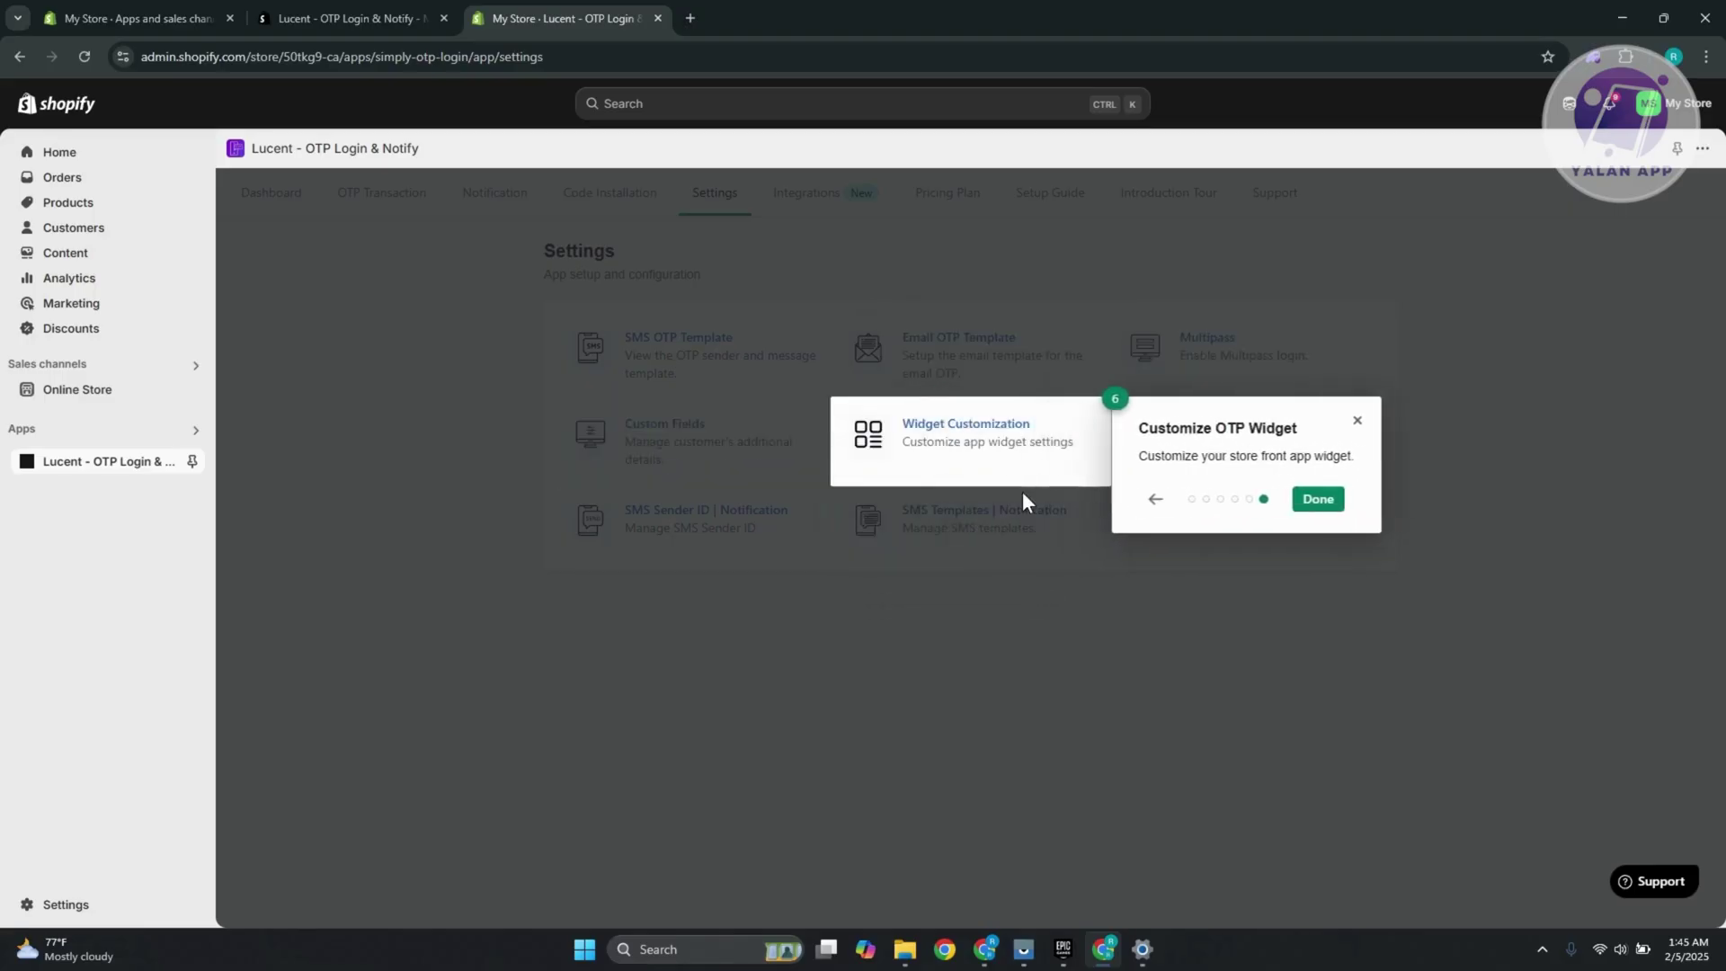
click(1330, 503)
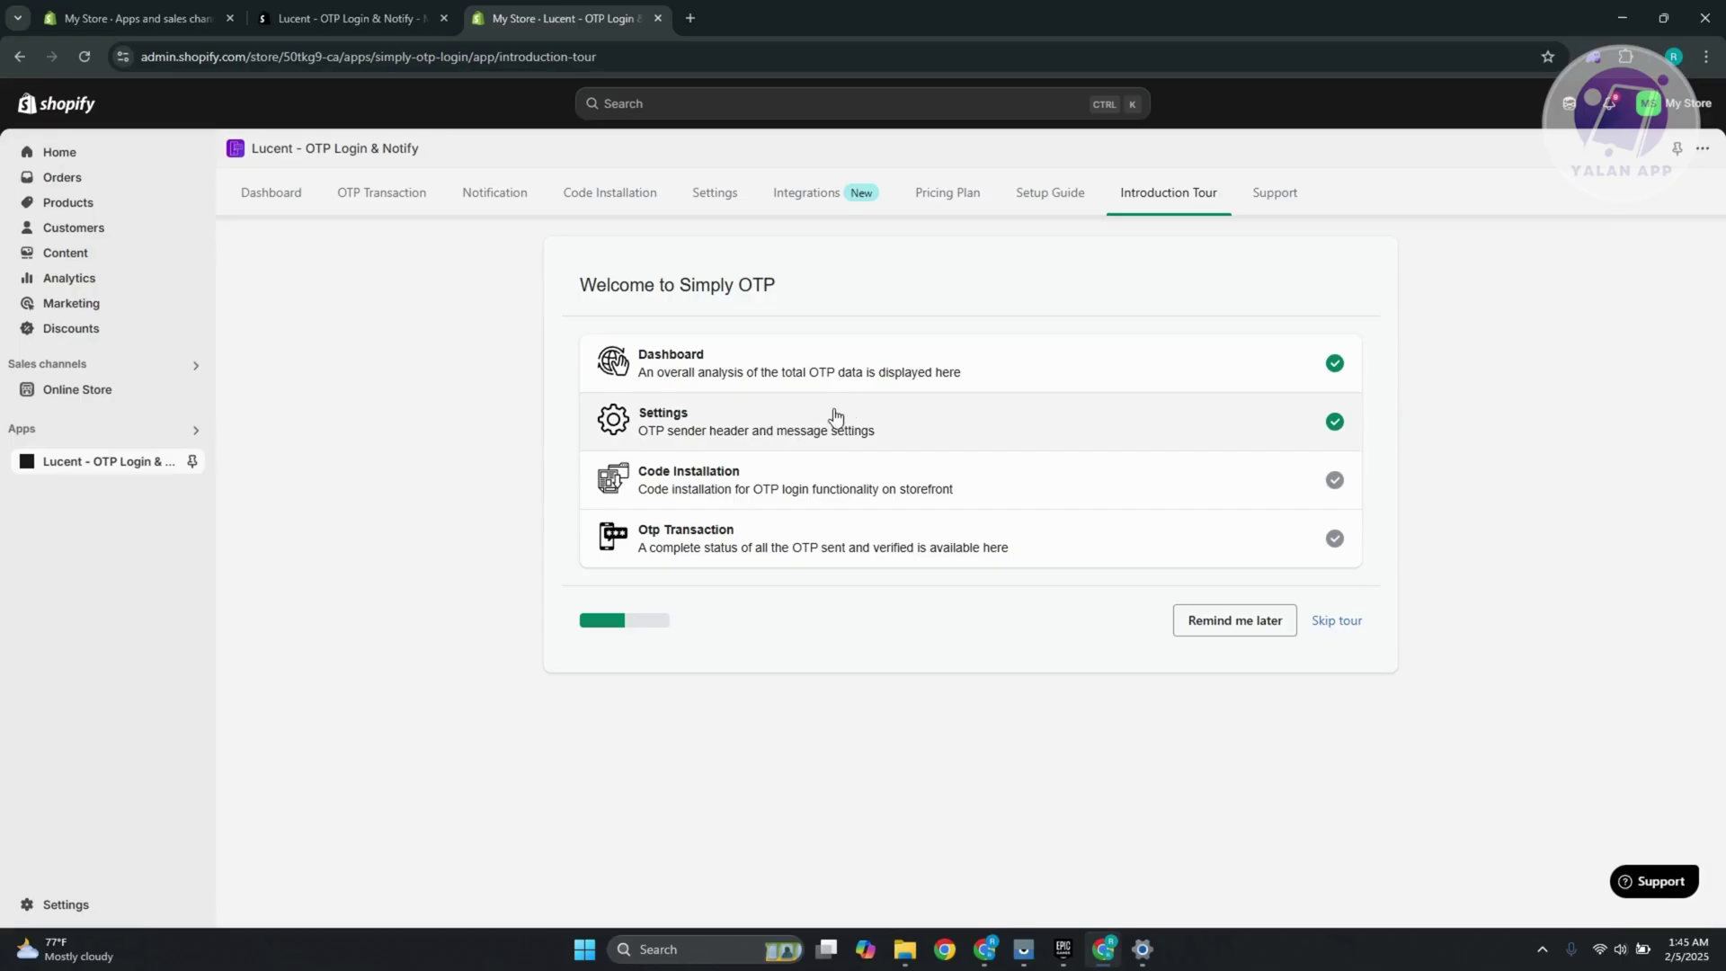
- Walk the Code Installation tour through the OTP login section and setup guide video until it is checked off
click(787, 502)
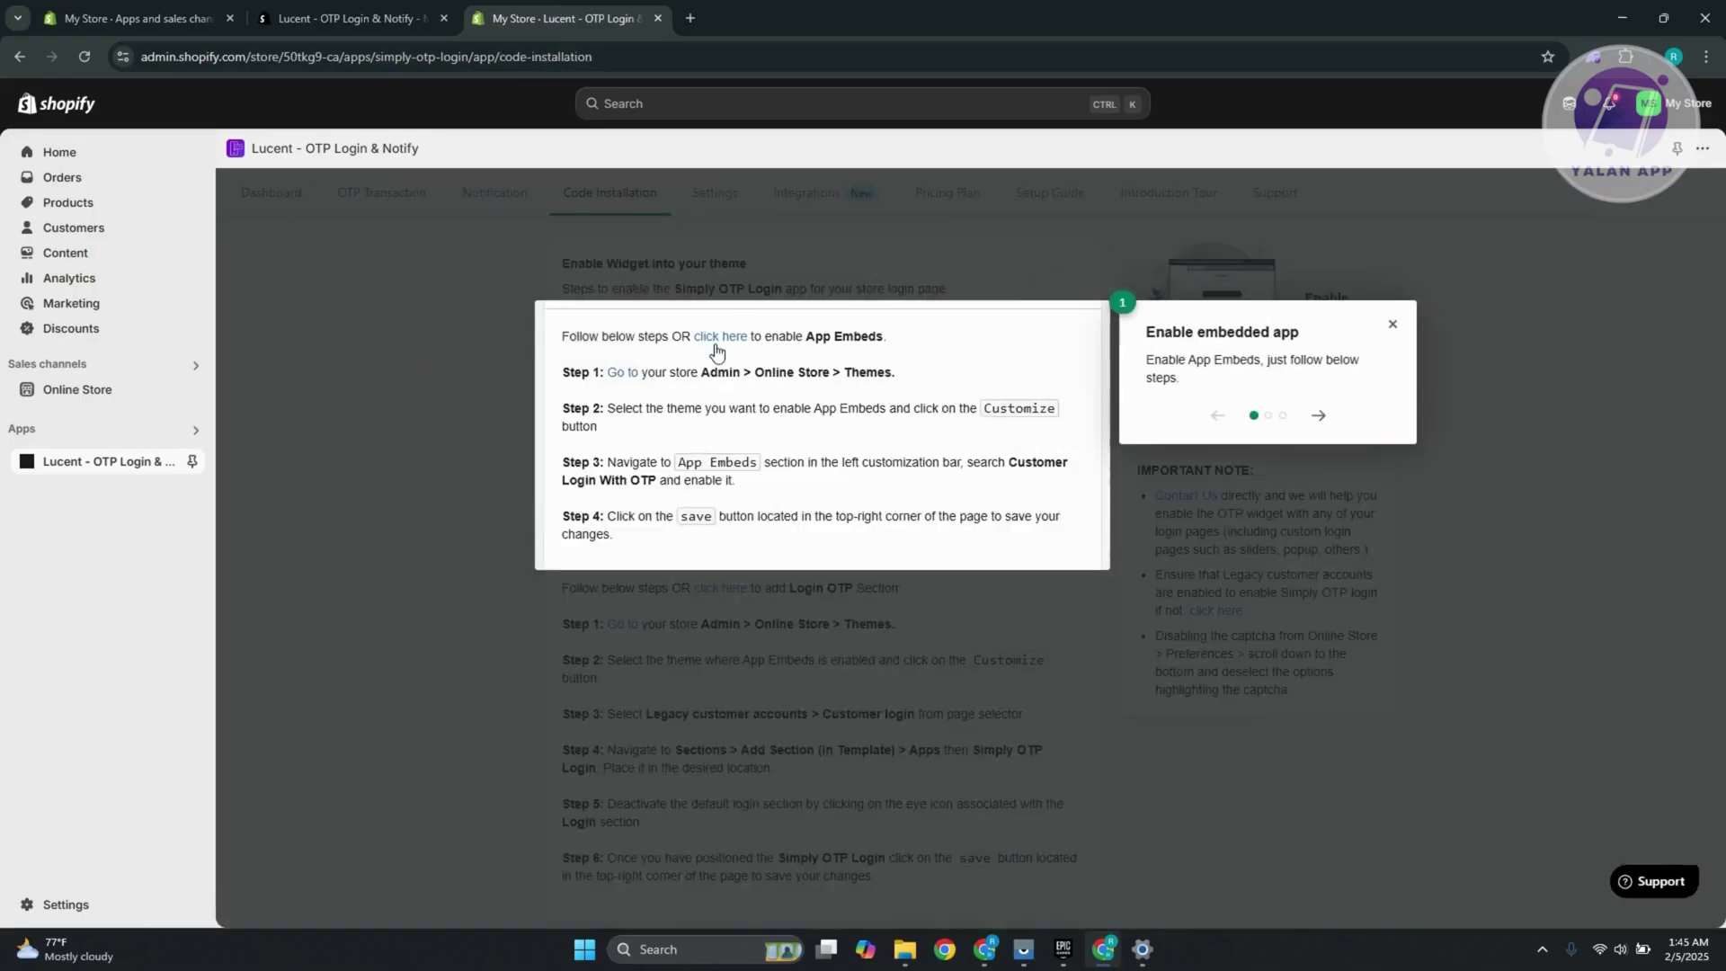
click(1318, 419)
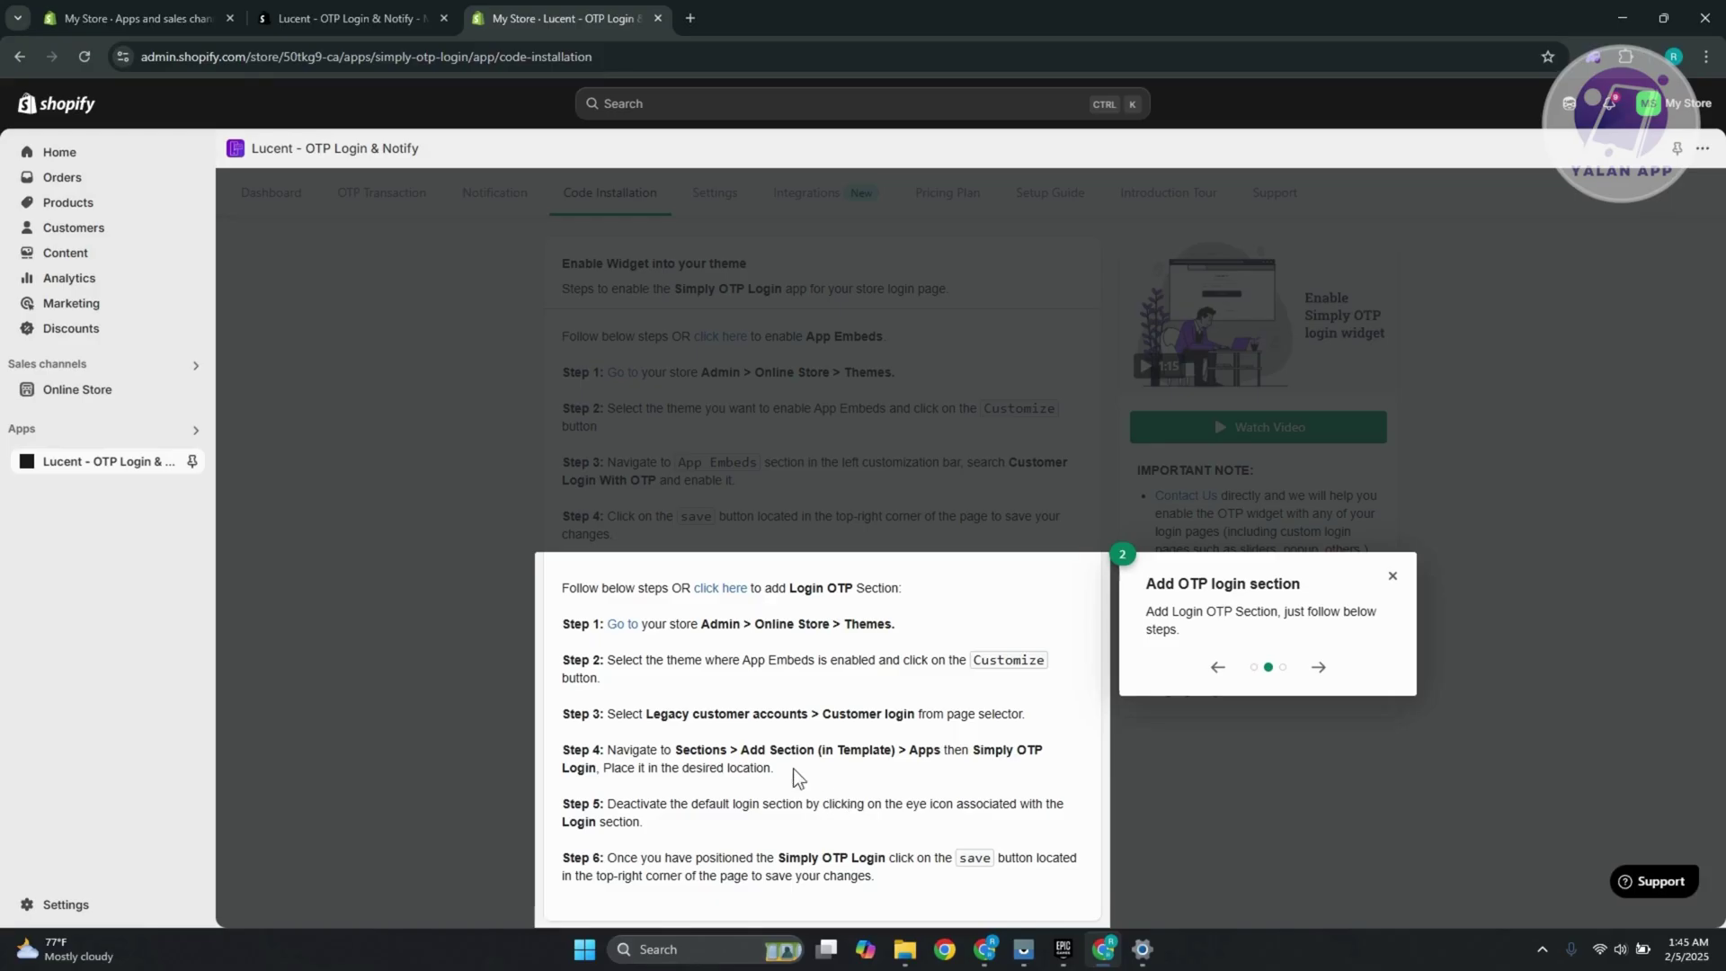
click(1317, 666)
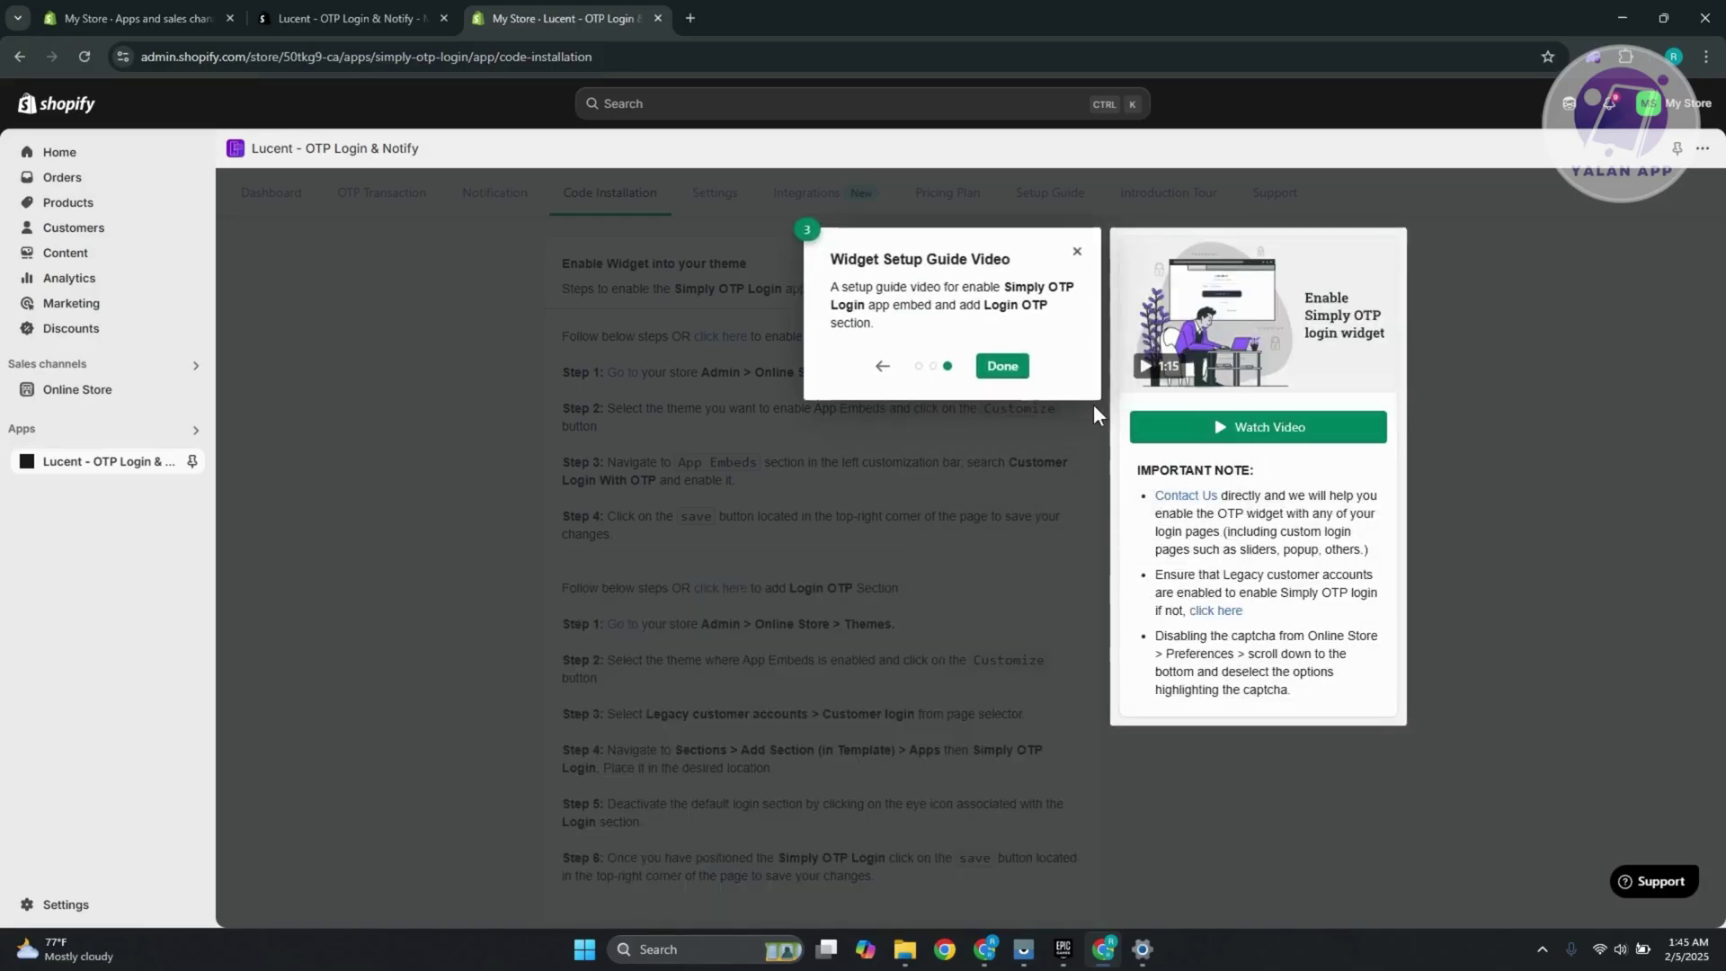
click(1004, 370)
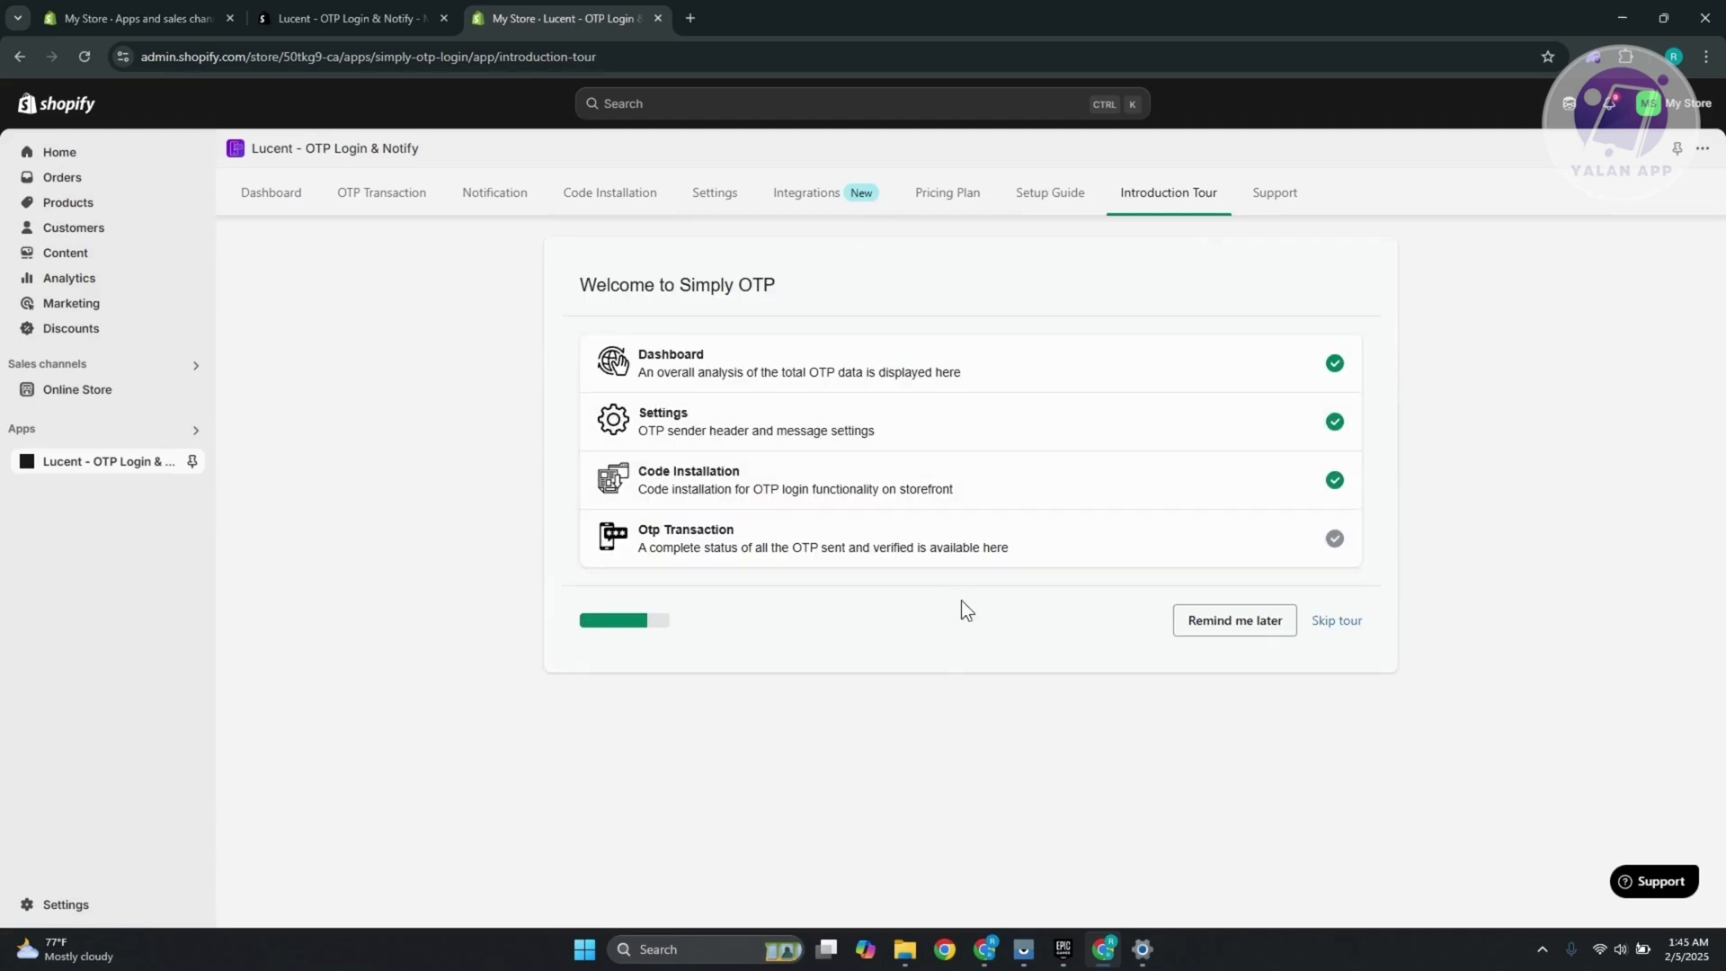